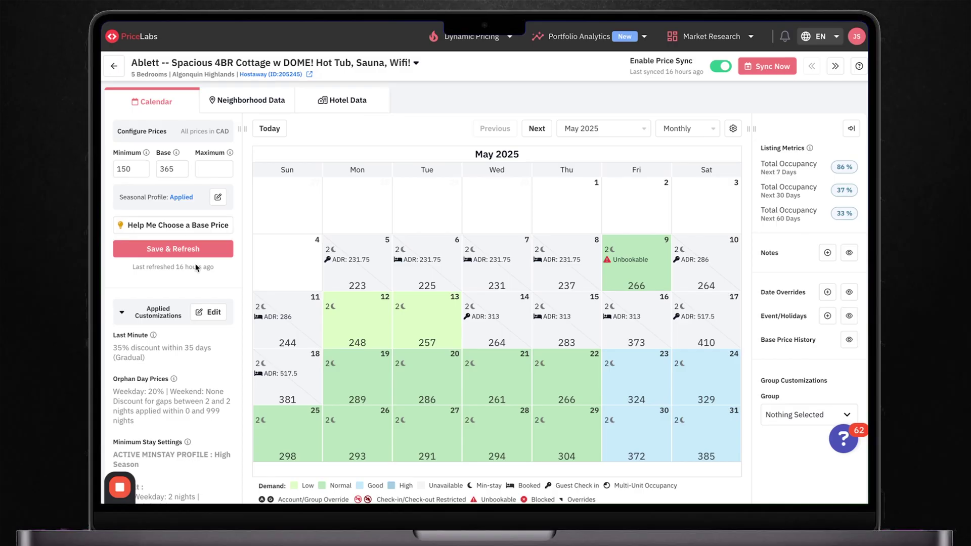
- Open the custom seasonal profile editor from the cottage listing's applied customizations to review its seasons
left_click(206, 313)
scroll(503, 248, "down", 10)
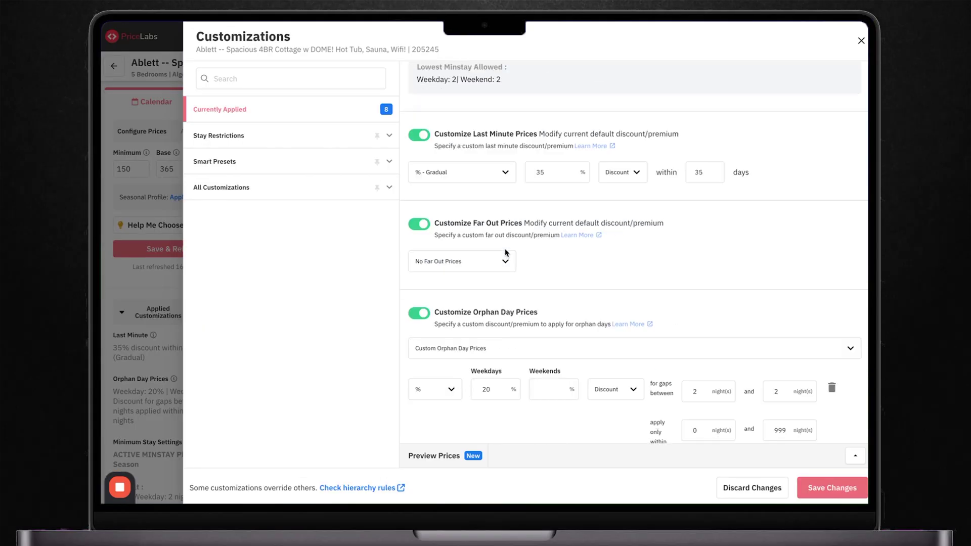
left_click(438, 250)
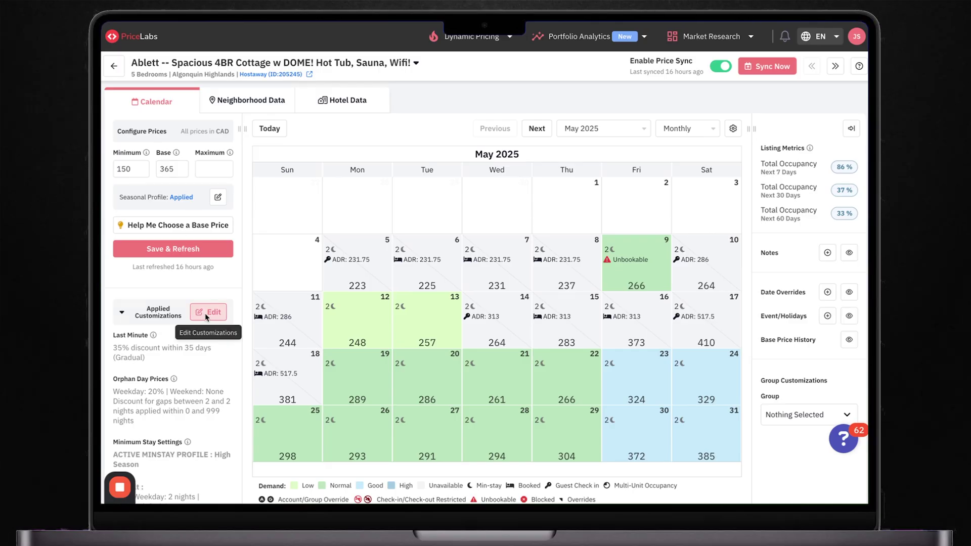
left_click(208, 312)
scroll(506, 252, "down", 10)
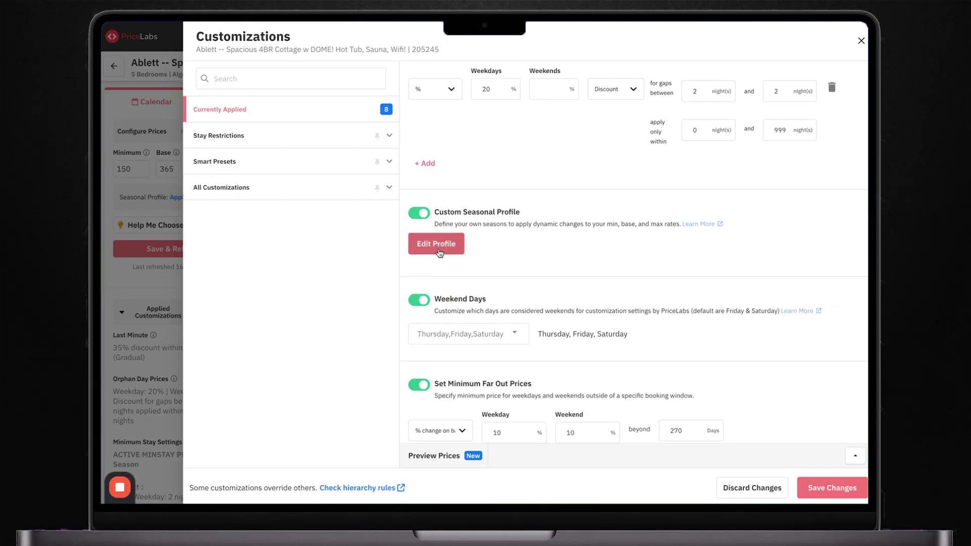
left_click(438, 245)
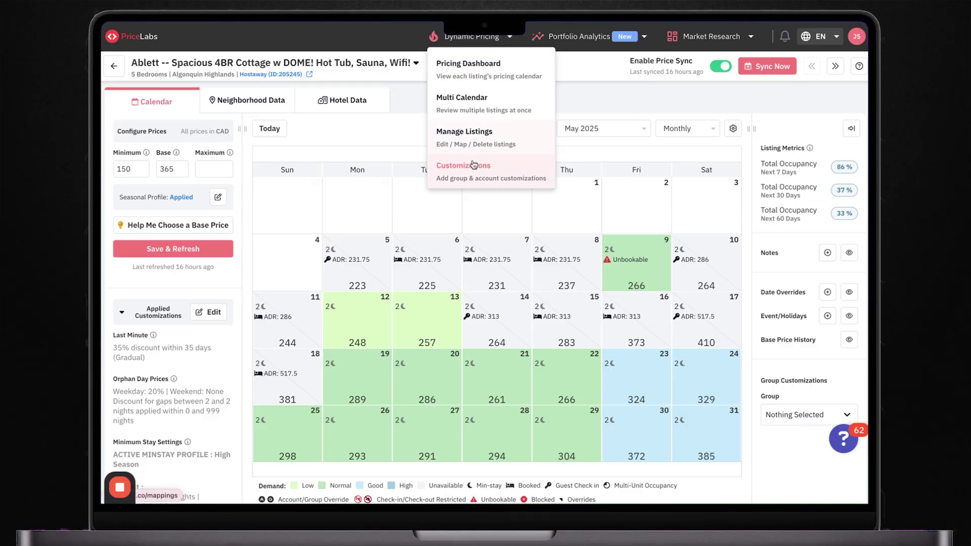
- Review the High Season minimum-stay profile in the Dynamic Pricing customizations, including its orphan-gap, last-minute and far-out rules, and close it without saving
left_click(473, 170)
left_click(320, 123)
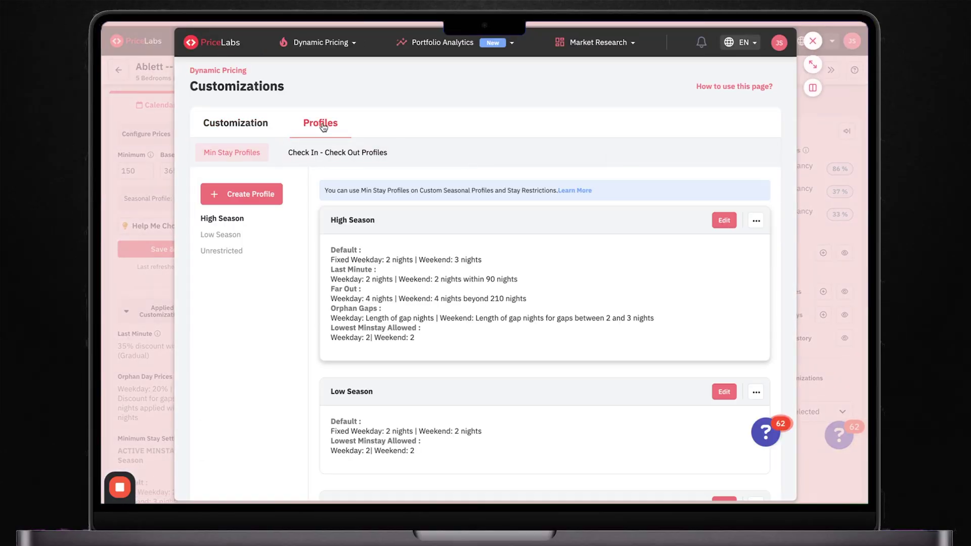
left_click(724, 221)
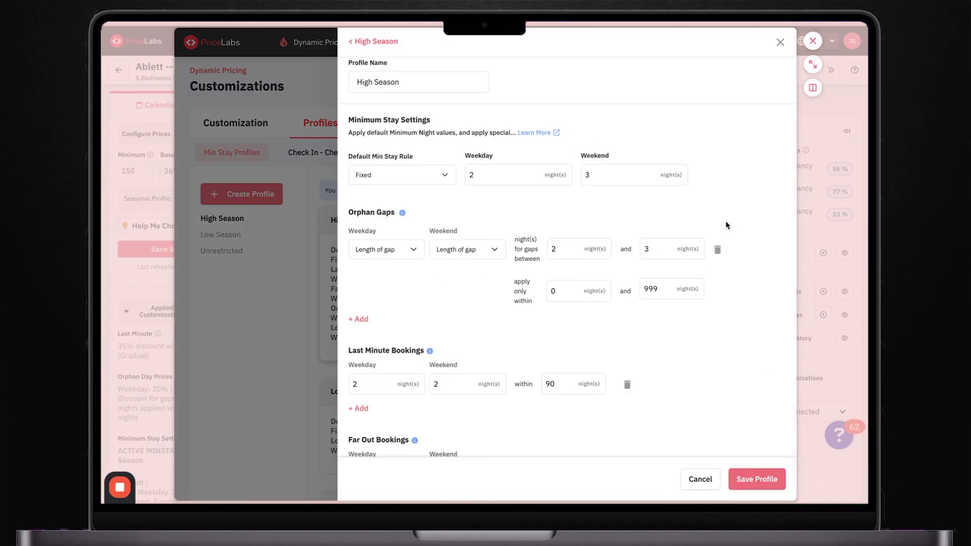
scroll(726, 225, "down", 5)
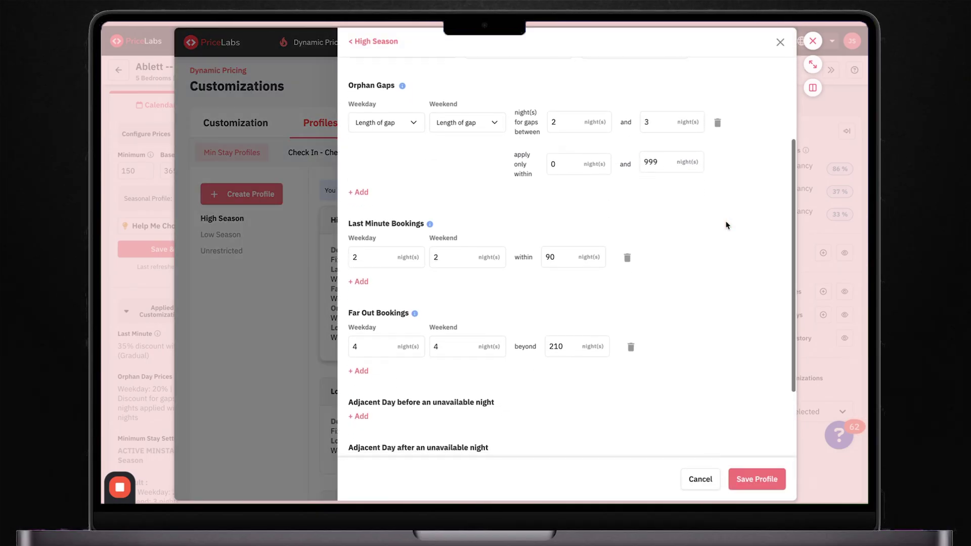
left_click(694, 486)
- Review the Low Season minimum-stay profile's settings and close it without saving
scroll(597, 401, "down", 2)
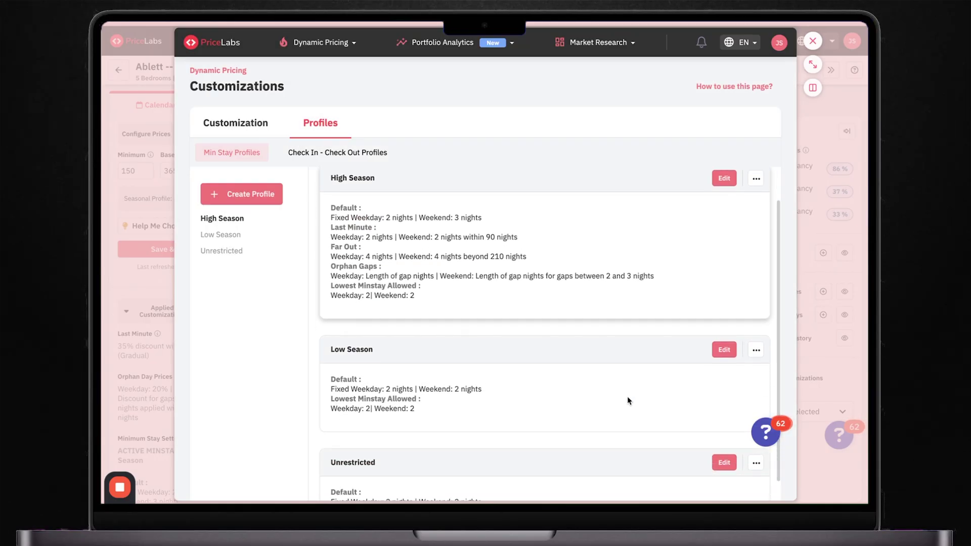
left_click(722, 352)
scroll(583, 372, "down", 2)
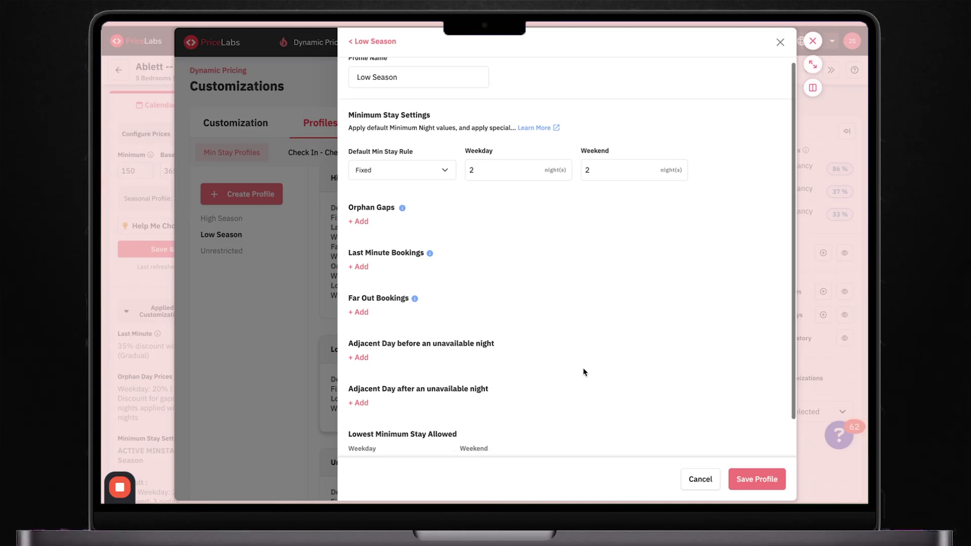
left_click(695, 486)
- Review the Unrestricted minimum-stay profile's settings down to the lowest minimum stay allowed, and close it without saving
scroll(557, 411, "down", 2)
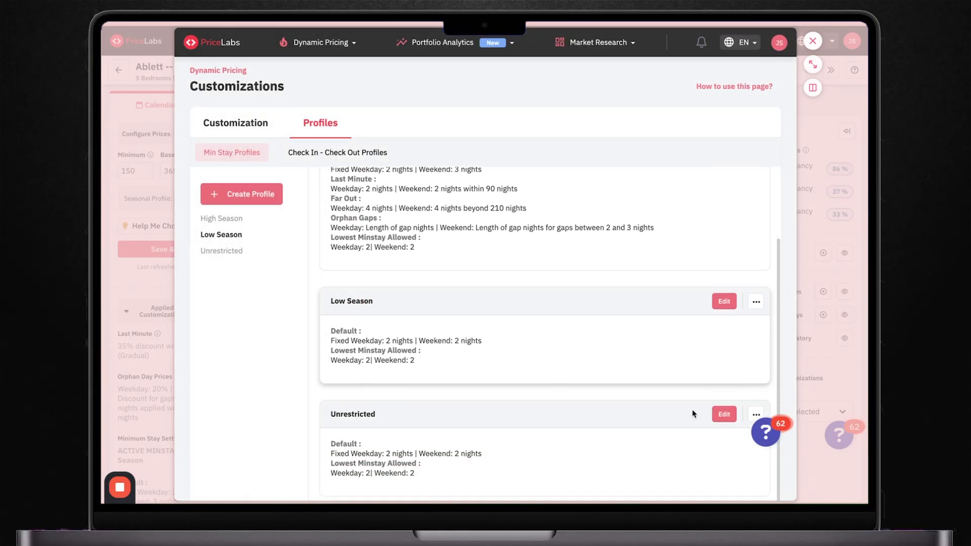
left_click(724, 414)
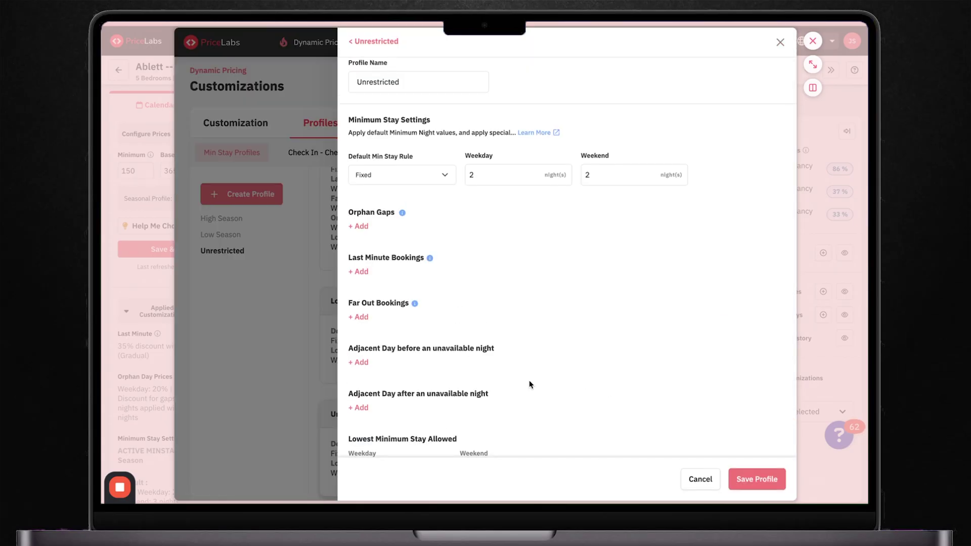
scroll(530, 385, "down", 2)
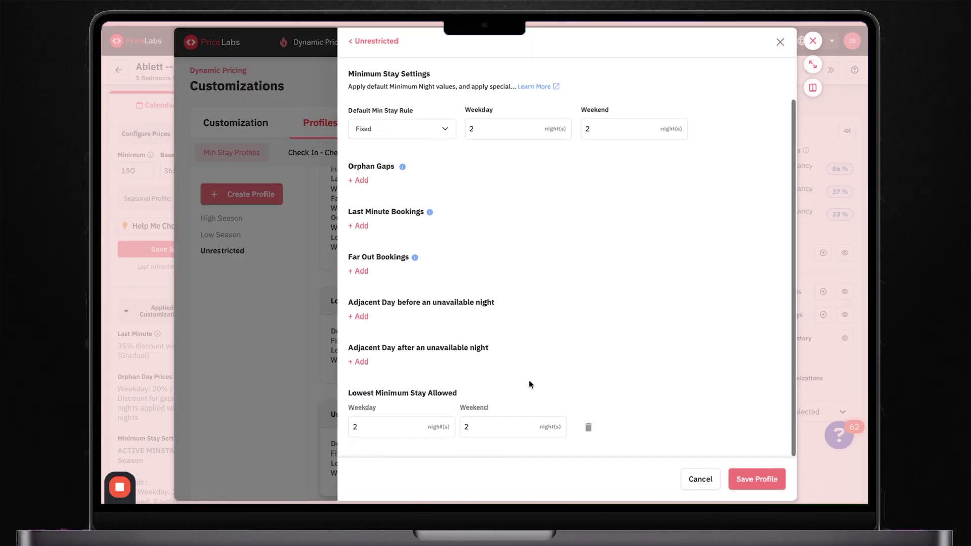
left_click(698, 485)
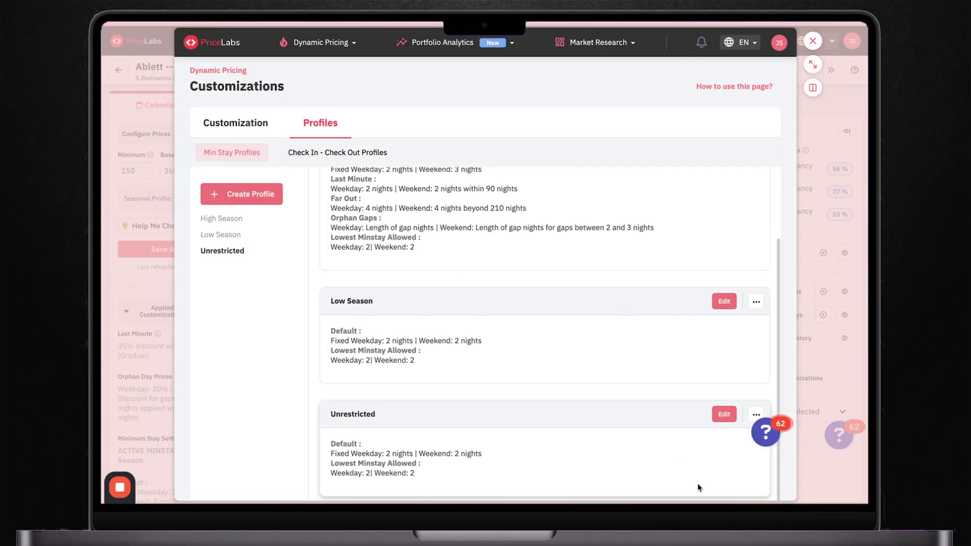
- Leave the customizations page preview and examine the Future Prices chart in the listing's neighborhood data
left_click(813, 41)
left_click(247, 101)
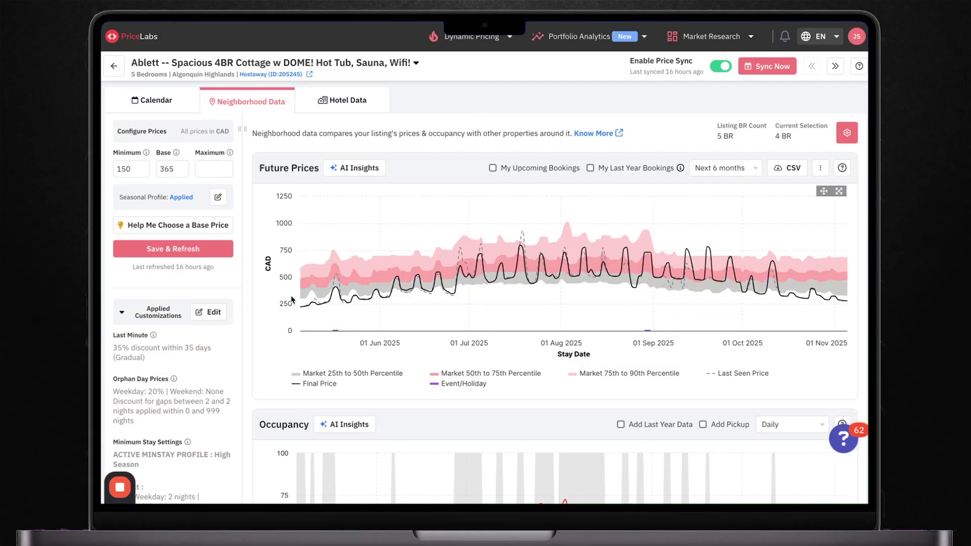
mouse_move(310, 301)
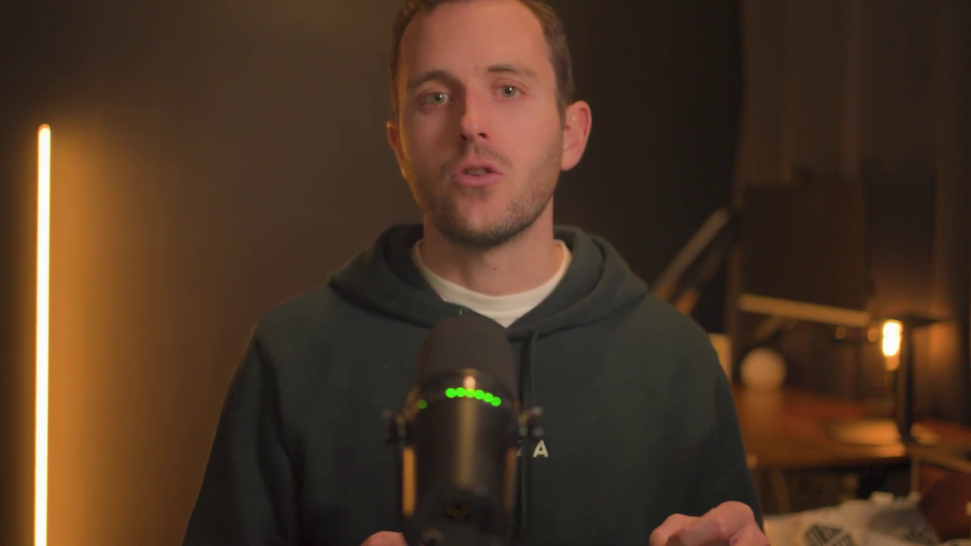
- Compare the listing's nightly prices, minimum stays and booked dates with the four competitors in the Competitor Calendar, from May 2025 onward
scroll(488, 322, "down", 3)
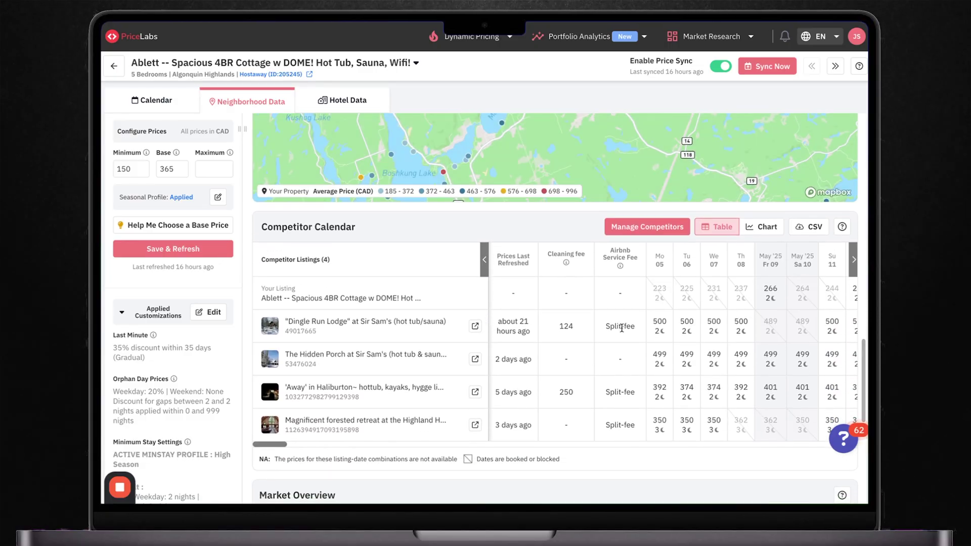
scroll(681, 341, "right", 3)
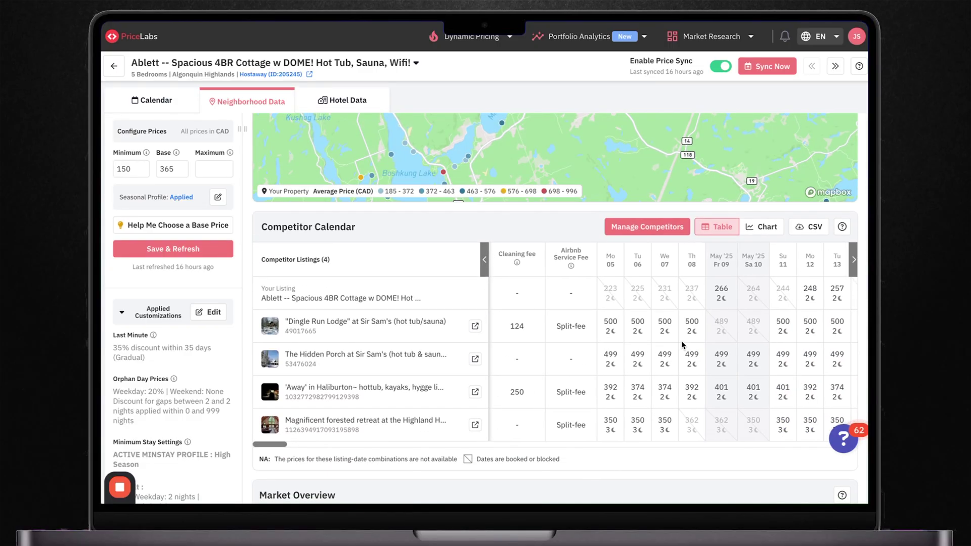
scroll(681, 341, "down", 1)
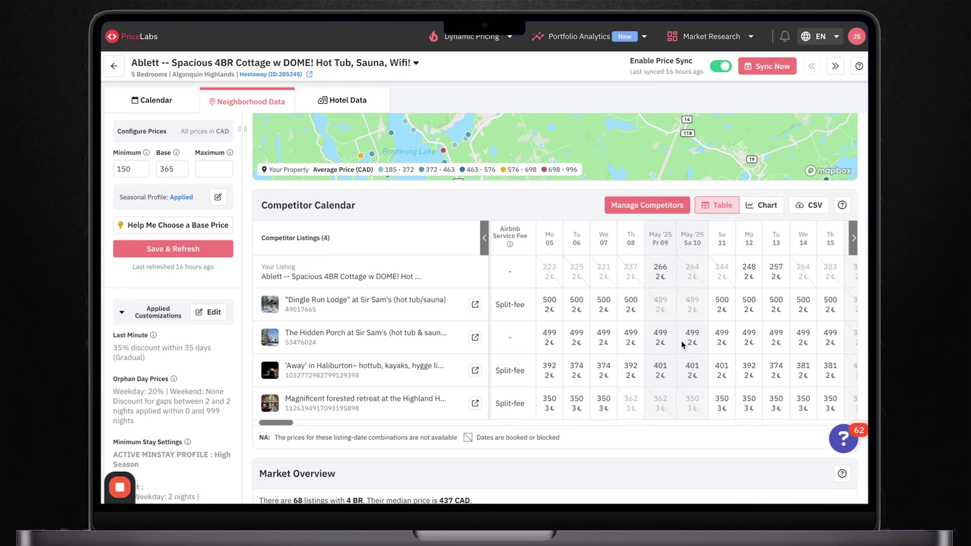
scroll(682, 340, "right", 3)
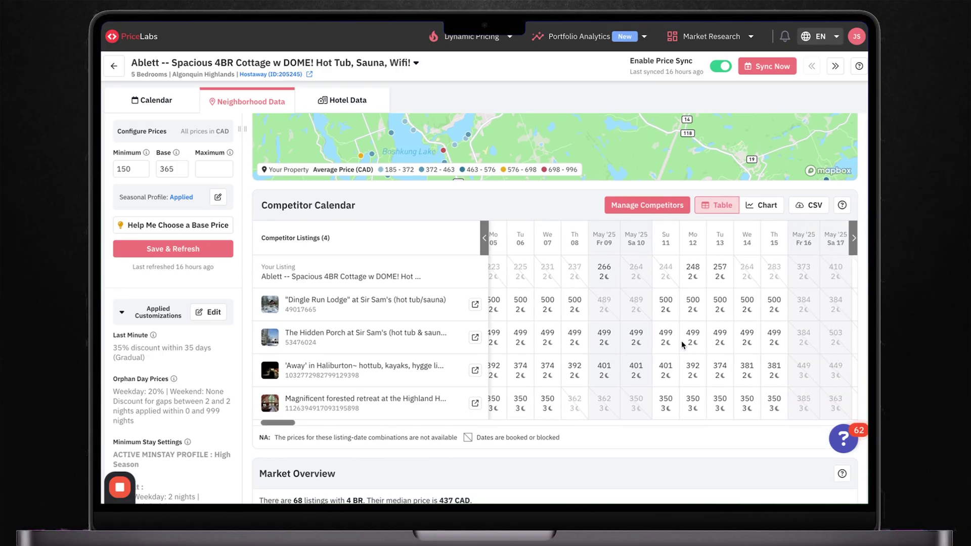
scroll(681, 342, "right", 3)
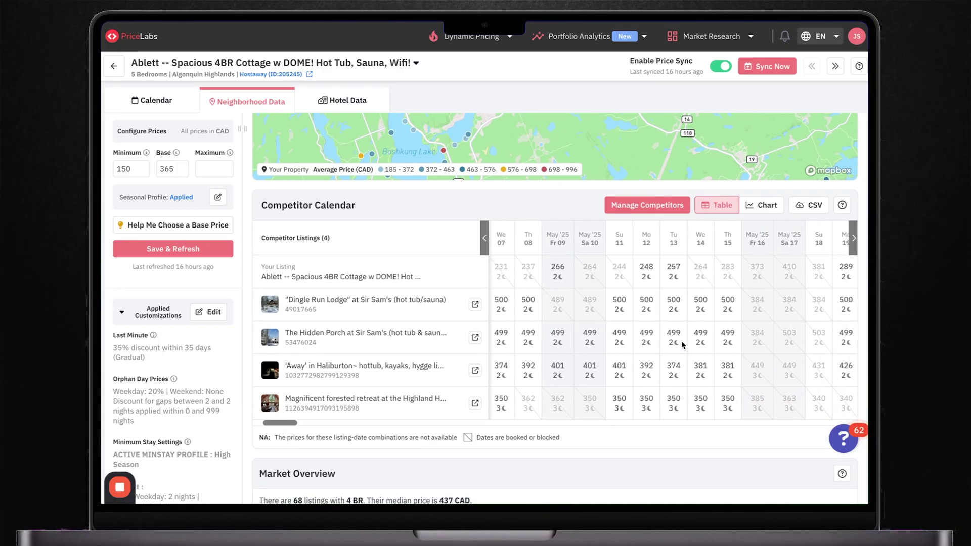
scroll(682, 344, "right", 3)
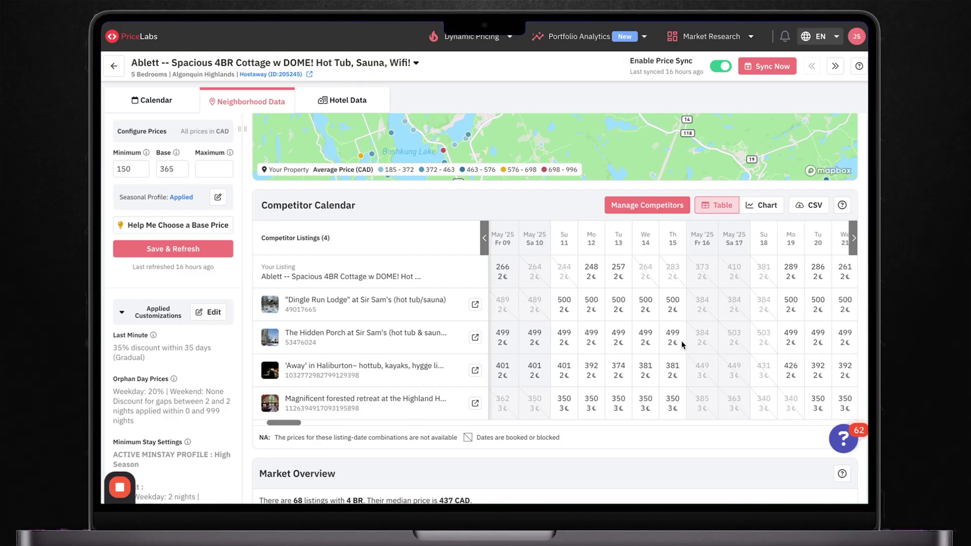
scroll(682, 344, "right", 1)
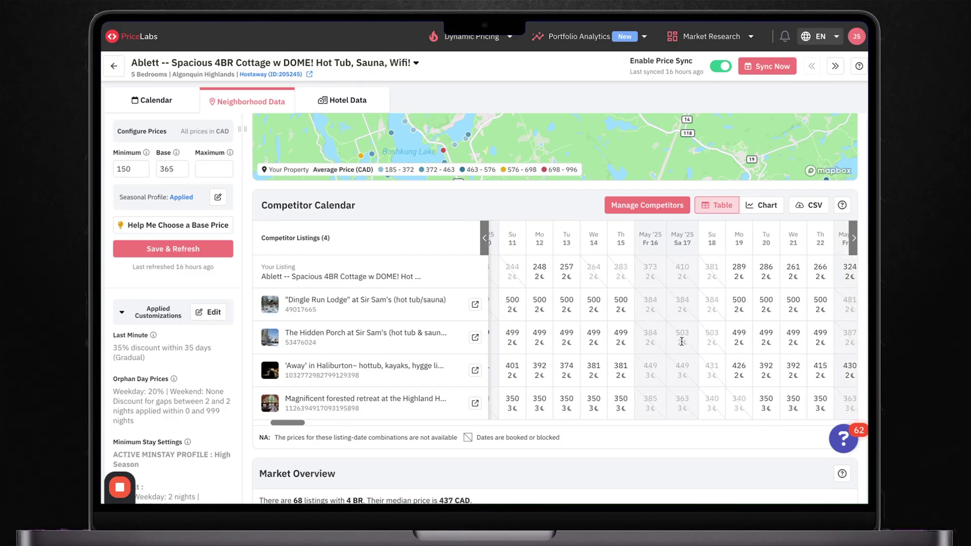
scroll(682, 342, "right", 4)
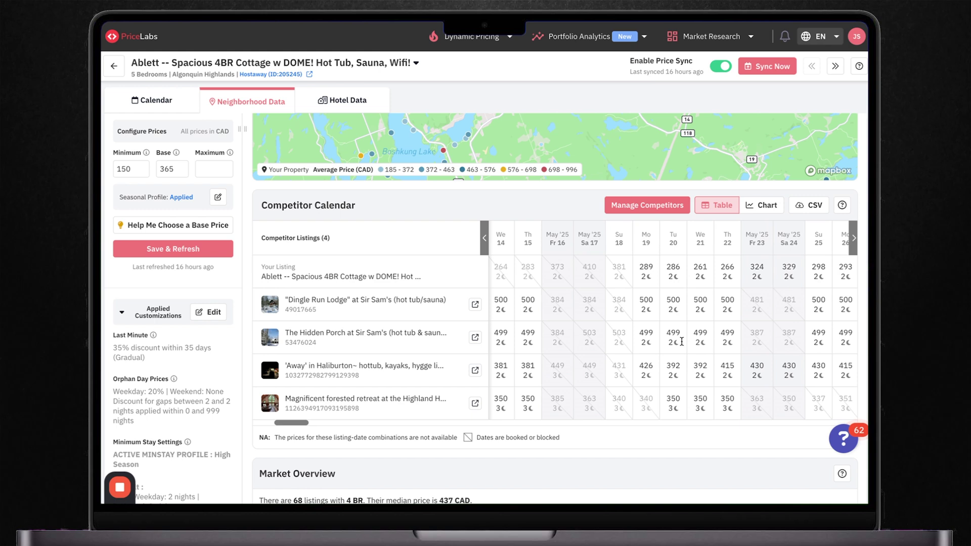
scroll(681, 340, "right", 4)
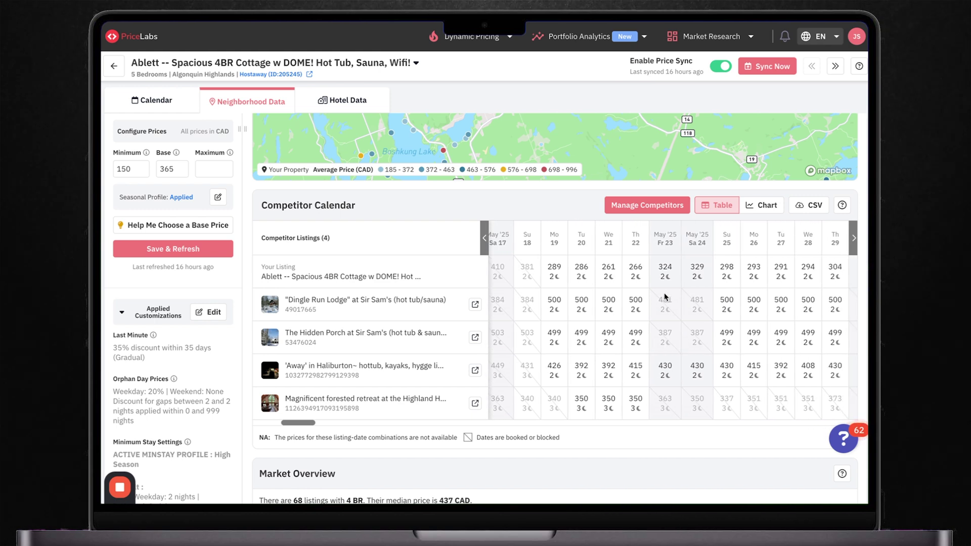
scroll(664, 291, "right", 5)
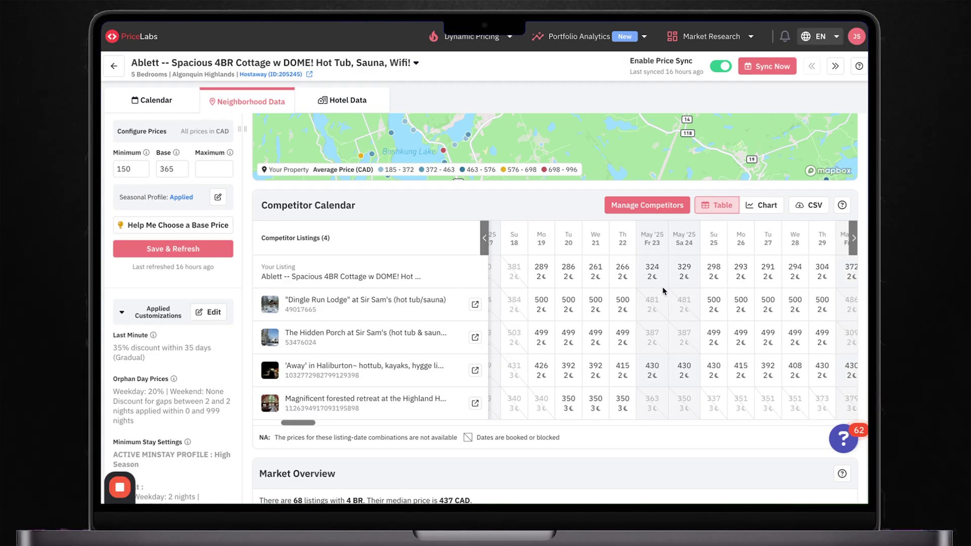
scroll(664, 291, "right", 1)
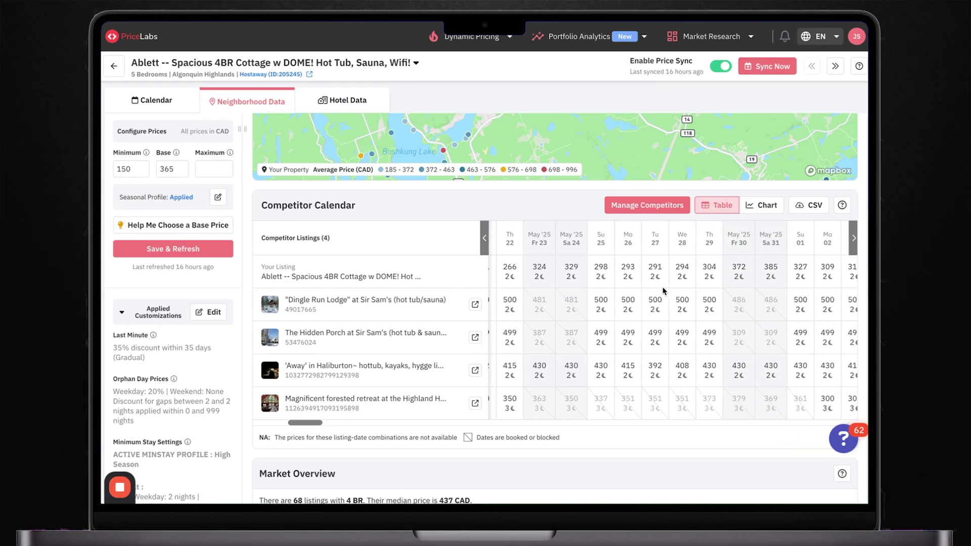
scroll(664, 290, "right", 2)
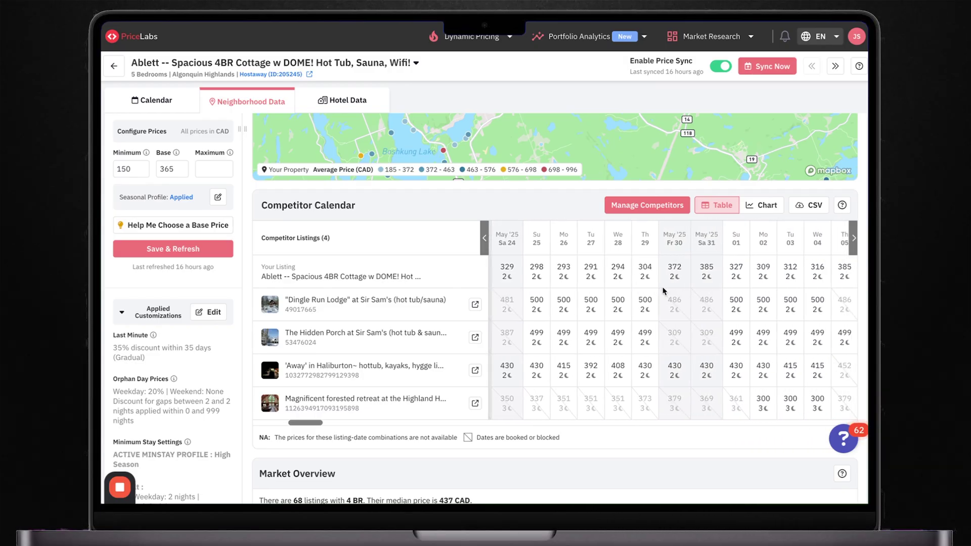
scroll(664, 290, "left", 5)
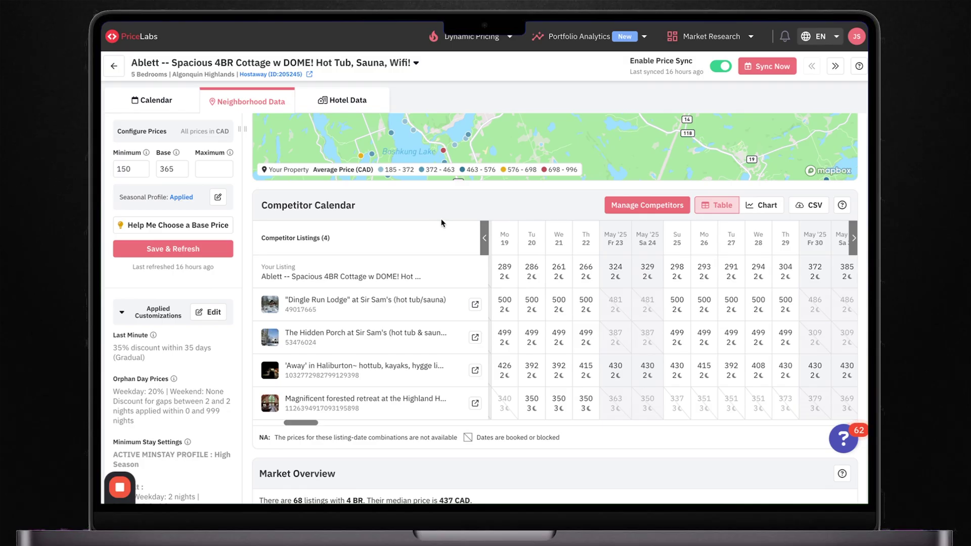
scroll(441, 223, "up", 2)
scroll(442, 223, "down", 1)
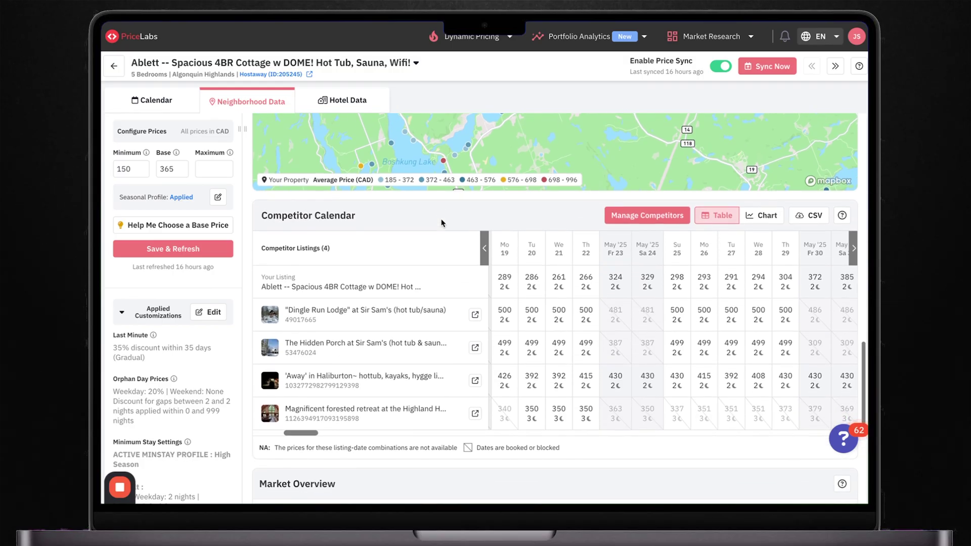
scroll(590, 305, "left", 3)
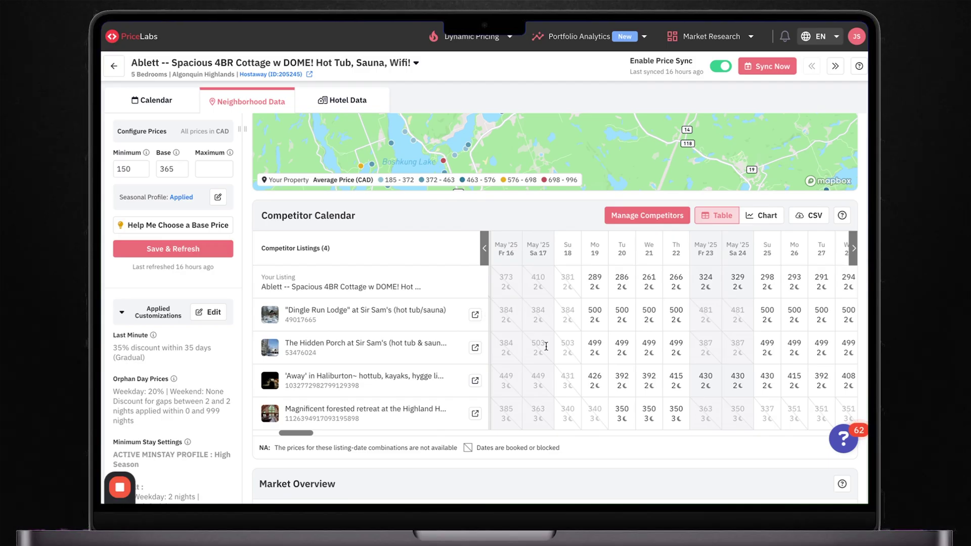
scroll(569, 395, "down", 1)
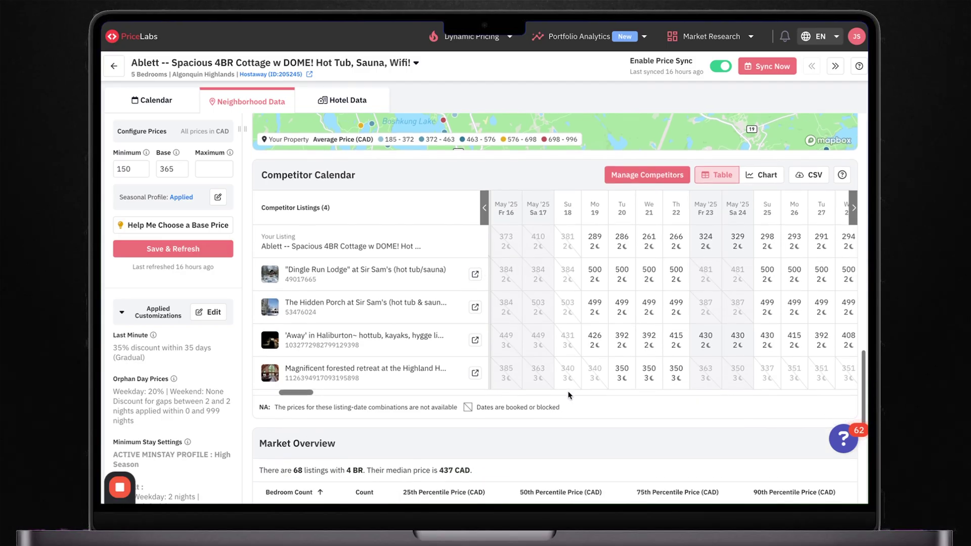
scroll(557, 375, "left", 3)
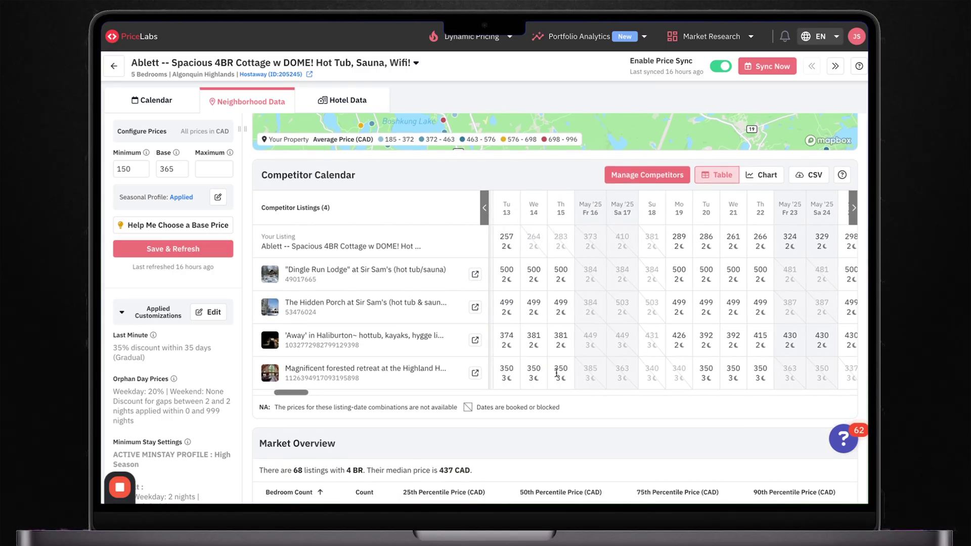
scroll(556, 373, "right", 3)
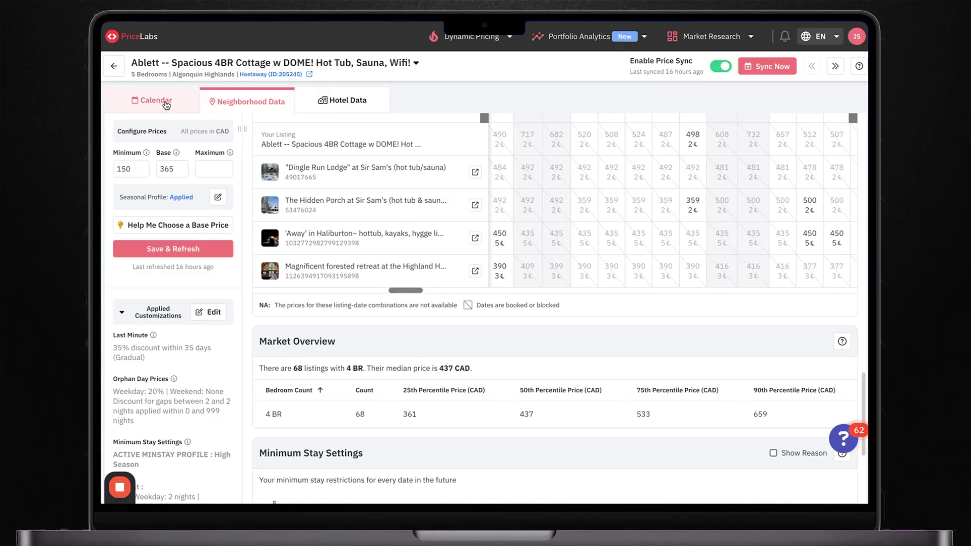
- Return to the listing's calendar and open the full list of its customizations
left_click(166, 105)
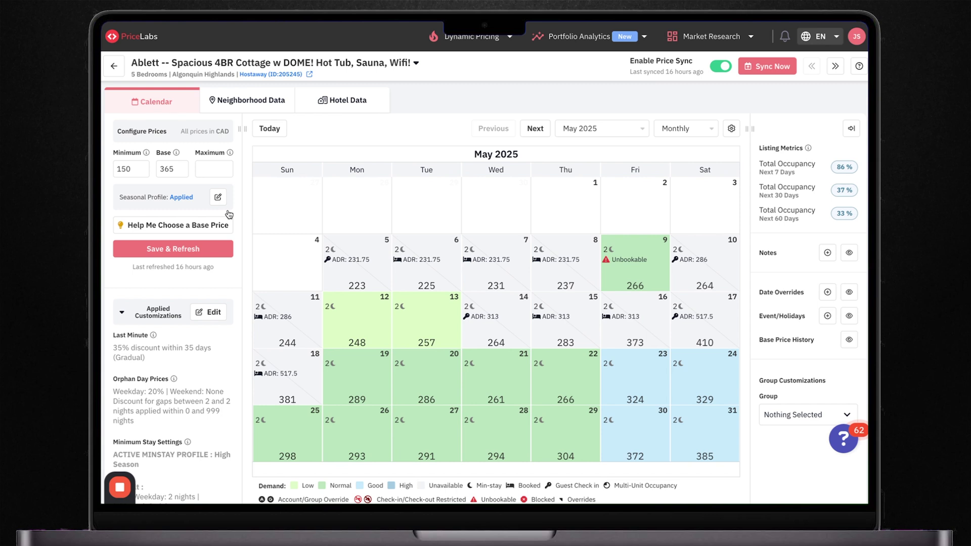
left_click(209, 312)
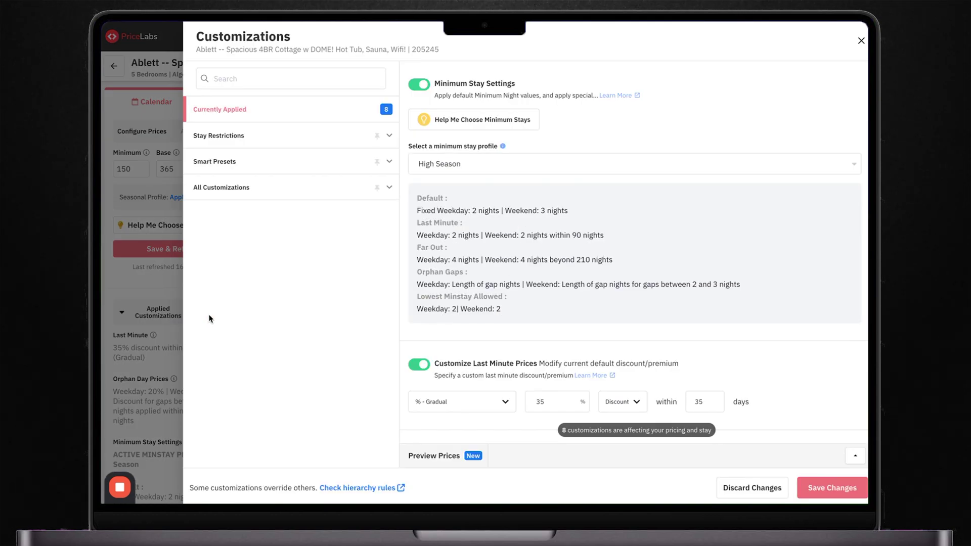
left_click(388, 190)
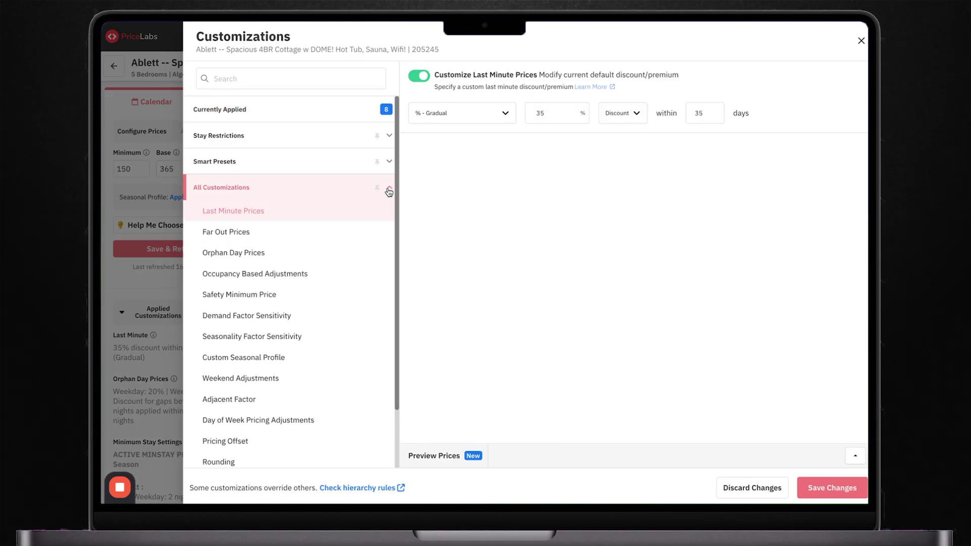
- Look through the listing's customizations one by one, from Far Out Prices to Day of Week Pricing Adjustments
left_click(344, 236)
left_click(341, 254)
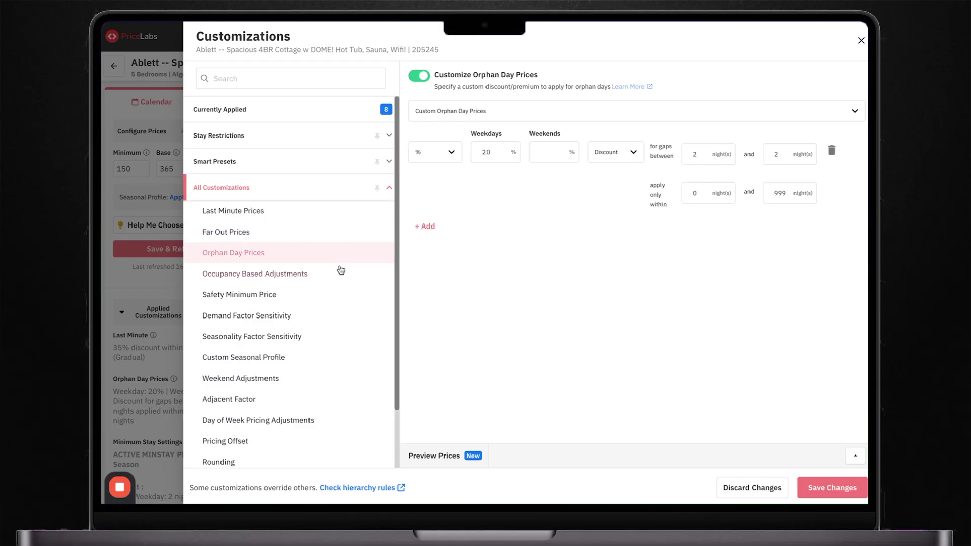
left_click(341, 276)
left_click(333, 299)
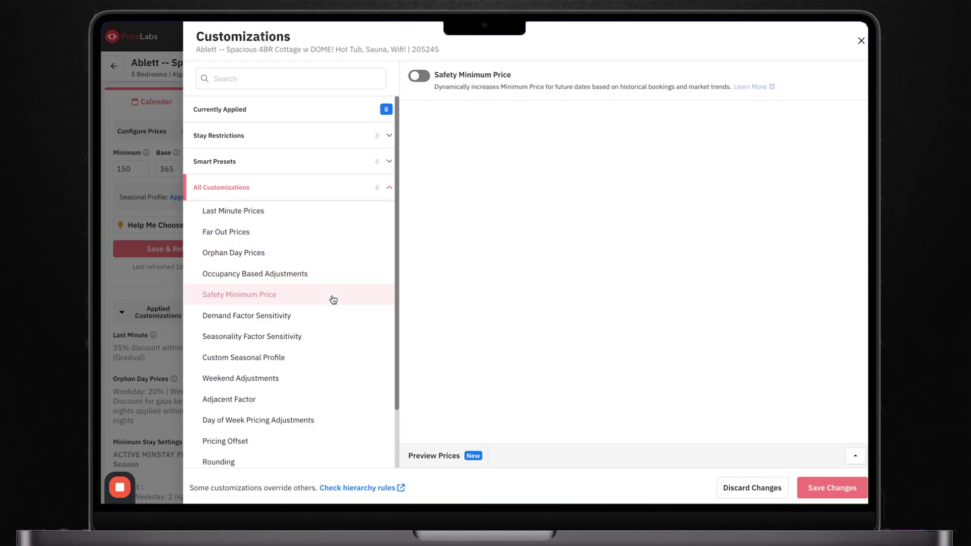
left_click(333, 319)
left_click(333, 336)
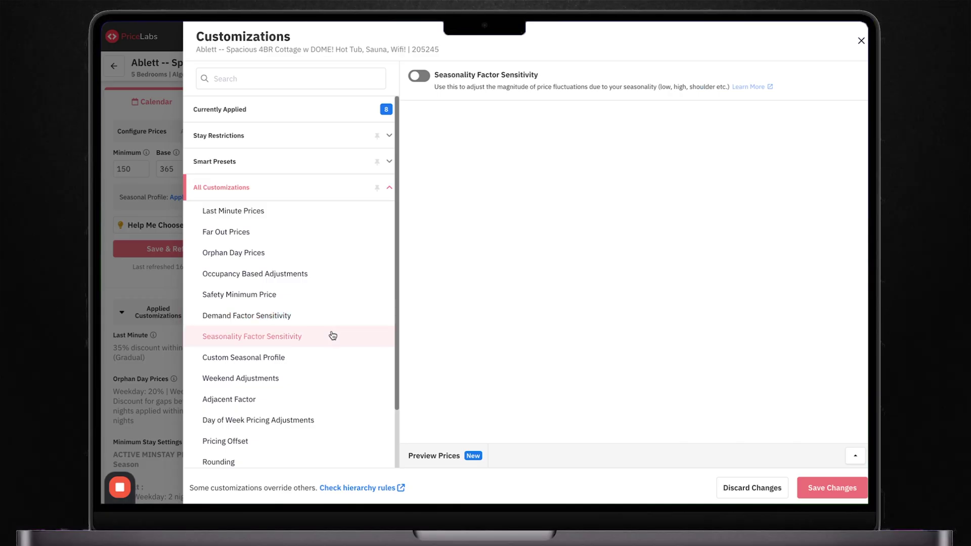
left_click(326, 359)
left_click(320, 383)
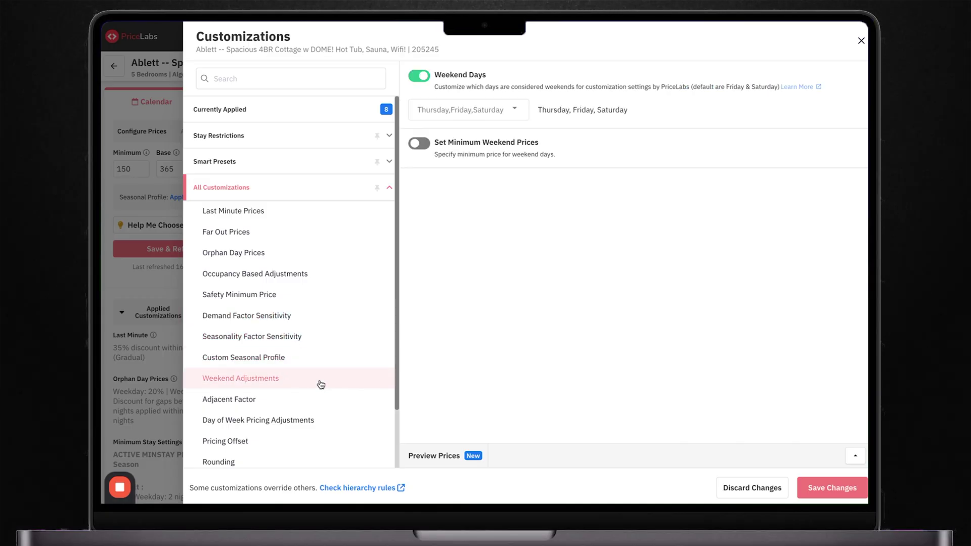
left_click(316, 401)
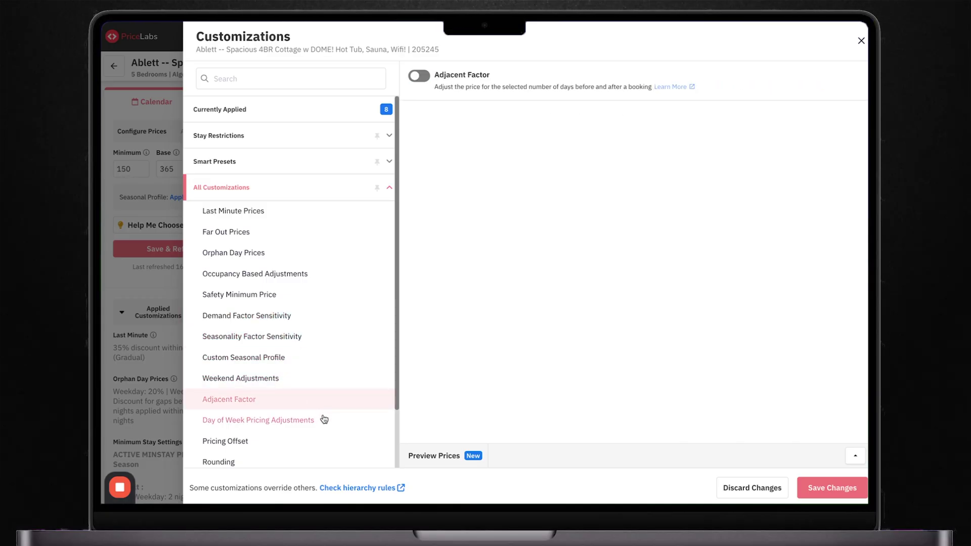
left_click(324, 419)
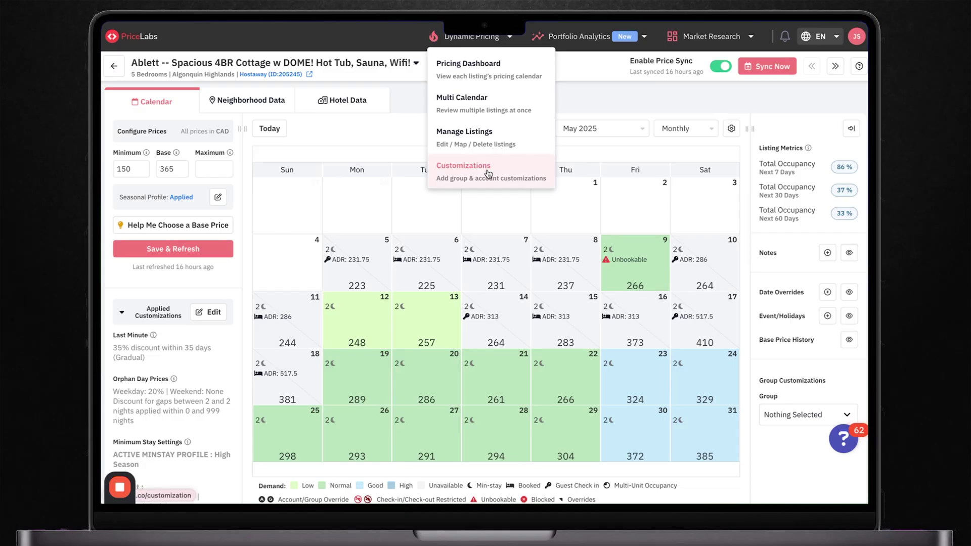
- Preview the Customizations page's minimum-stay profiles, review the High Season profile's settings and close it without saving
left_click(488, 174)
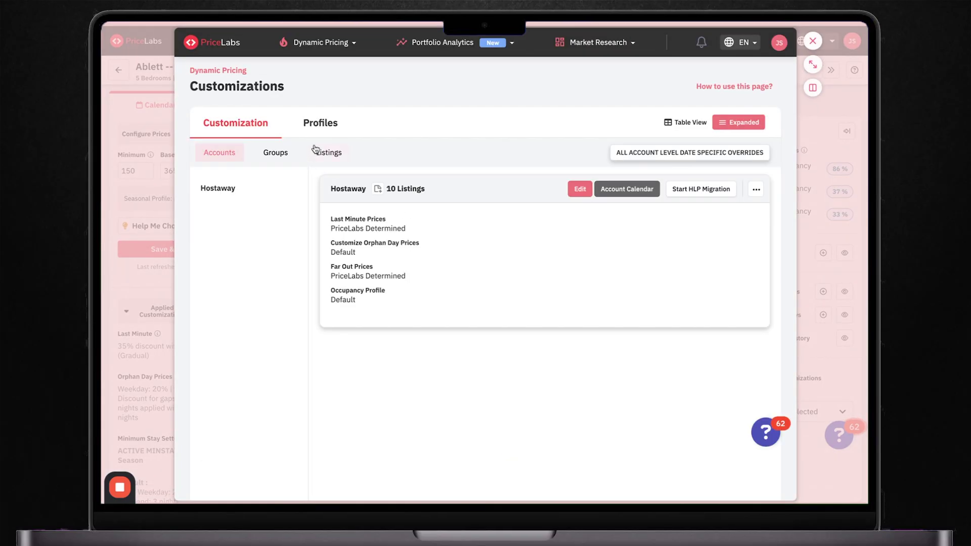
left_click(321, 133)
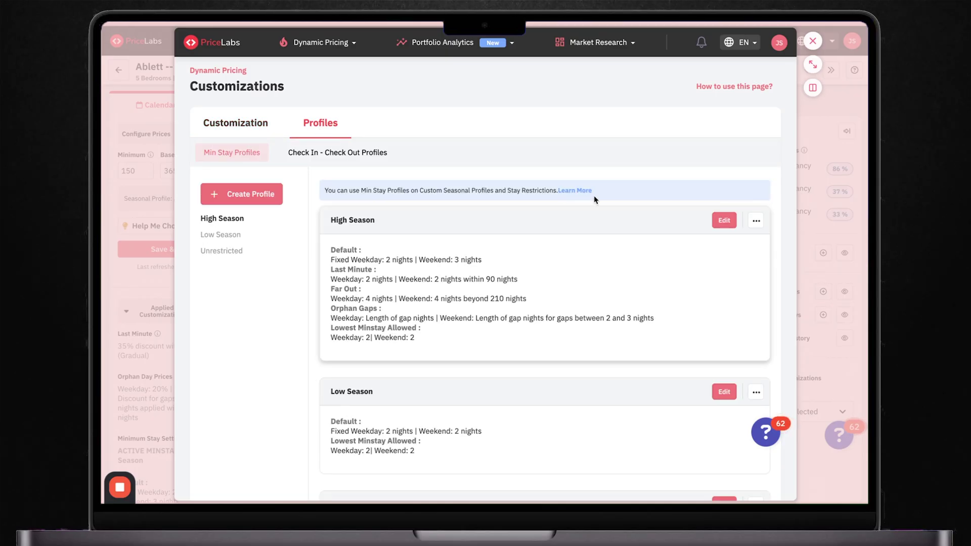
left_click(723, 222)
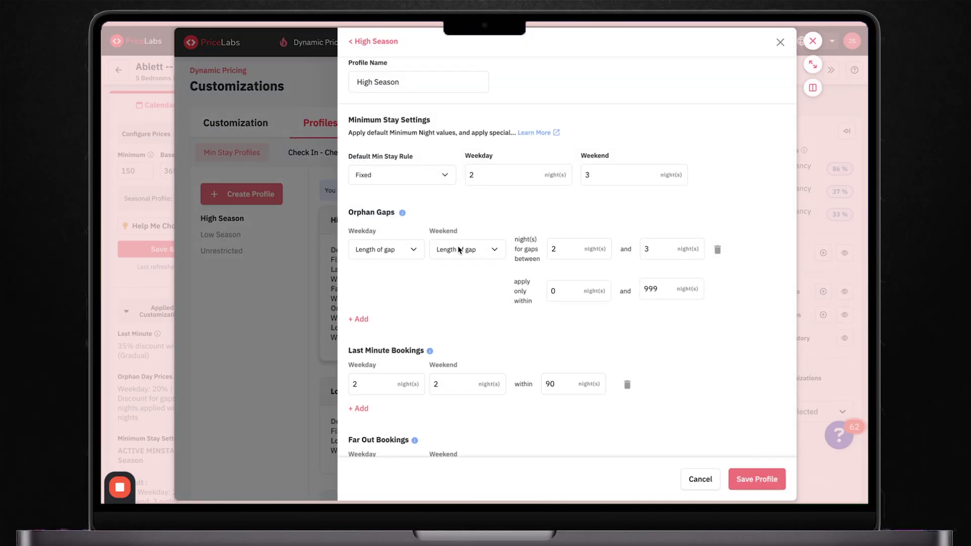
scroll(618, 244, "down", 3)
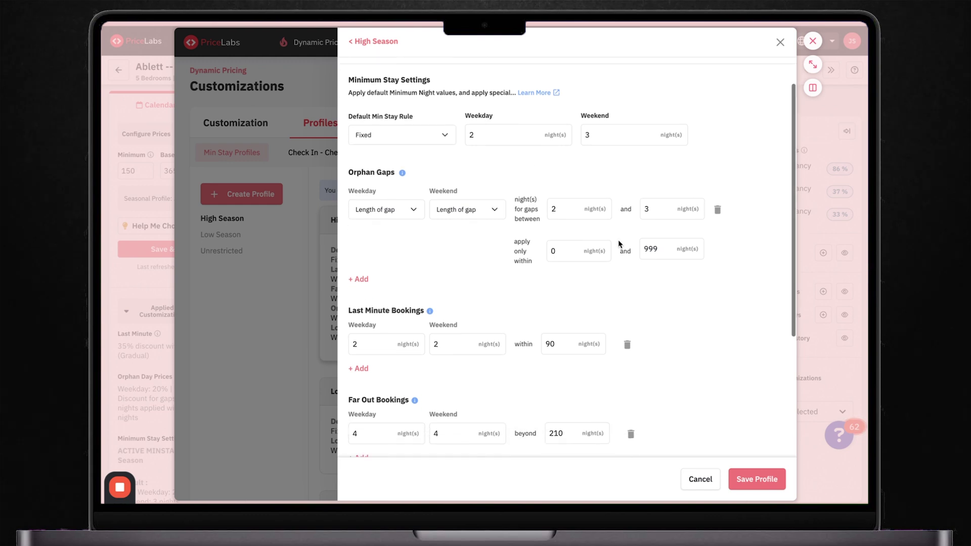
scroll(620, 243, "down", 2)
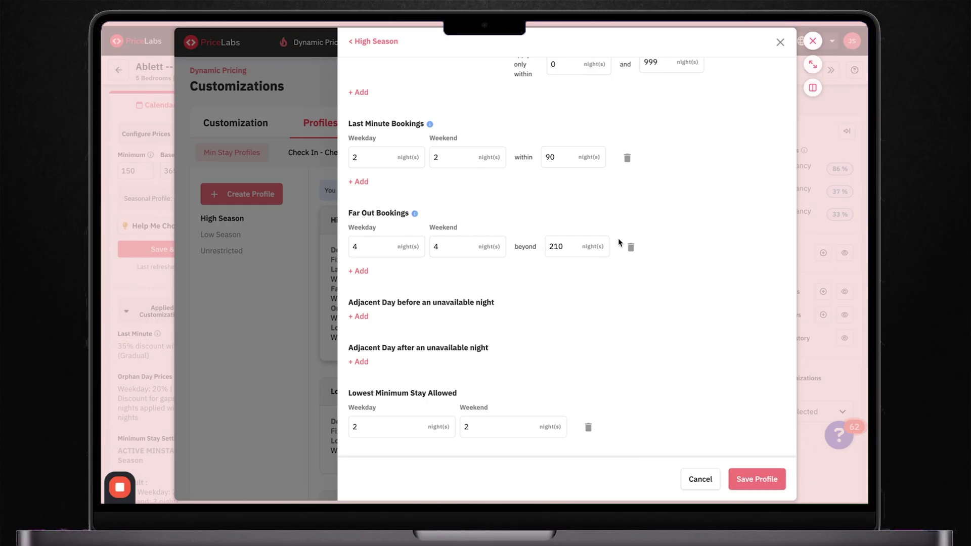
left_click(781, 43)
- Open the Low Season minimum-stay profile and review its settings down to the lowest minimum stay allowed
scroll(644, 288, "down", 2)
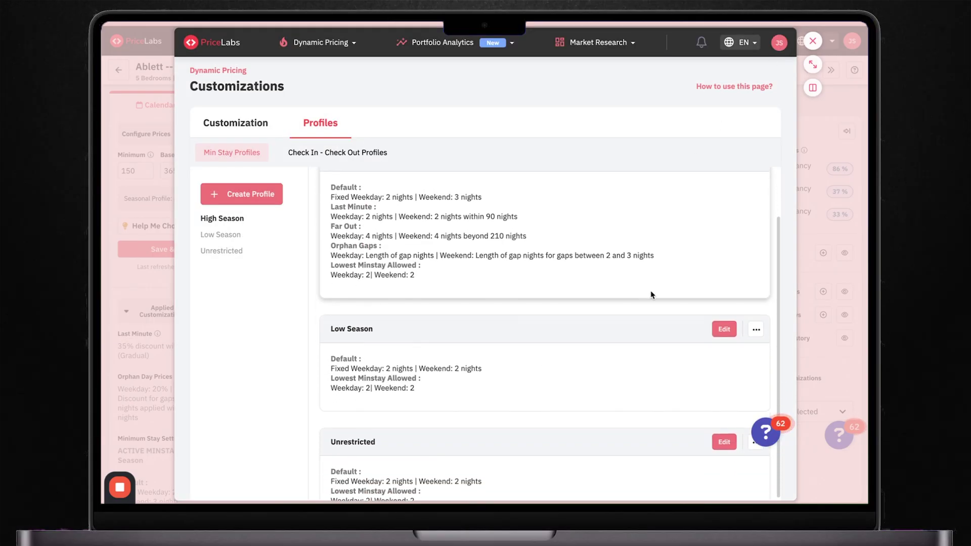
left_click(725, 309)
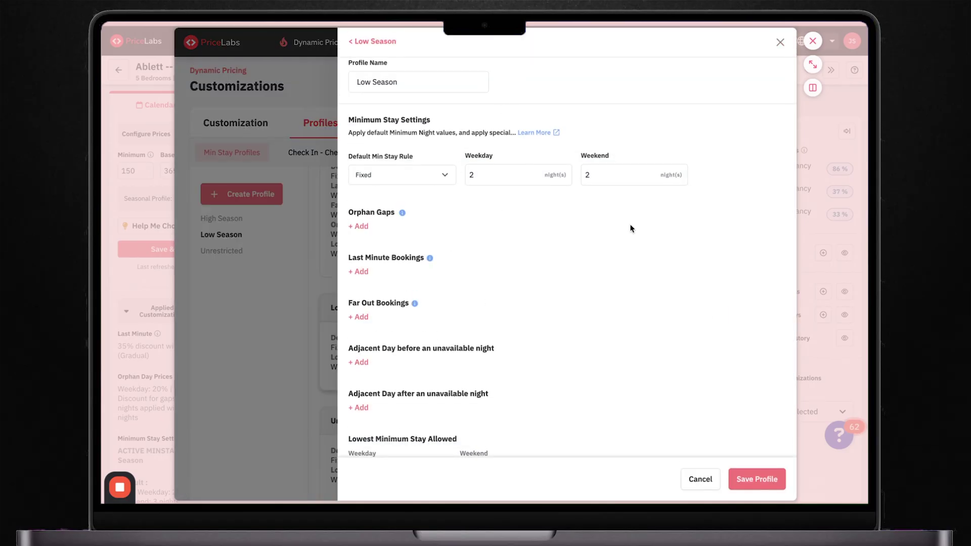
scroll(631, 229, "down", 2)
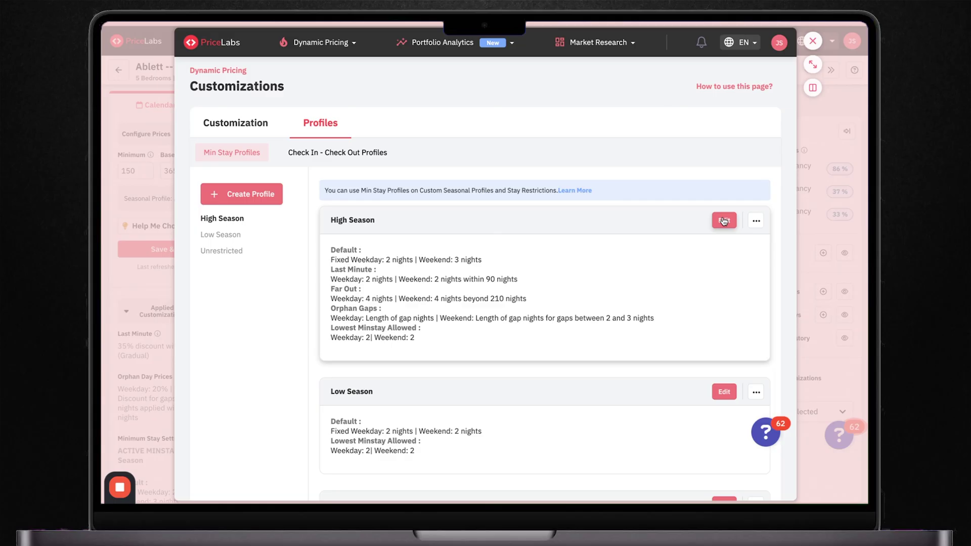
- Reopen the High Season profile, review its orphan gap, last-minute, far-out and lowest minimum-stay rules, and close it without saving
left_click(724, 221)
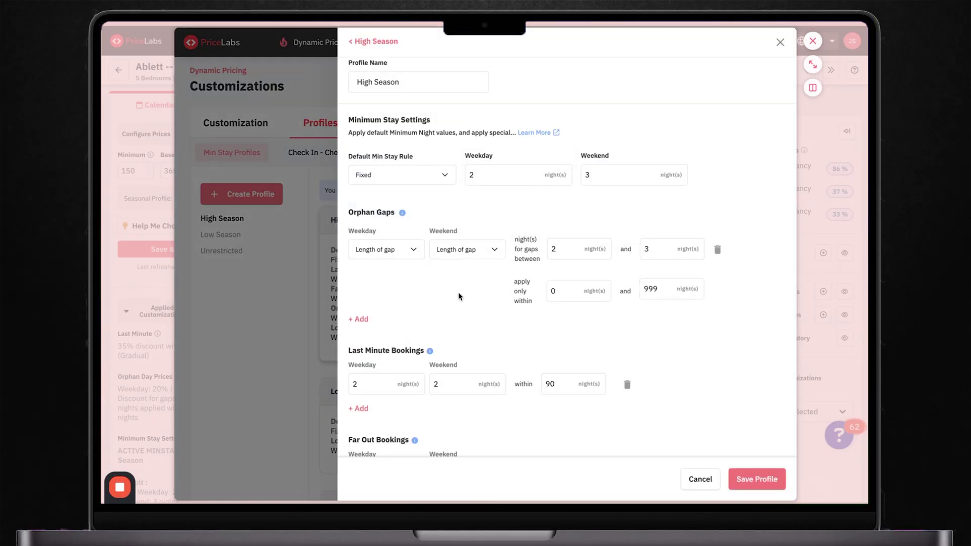
scroll(619, 244, "down", 3)
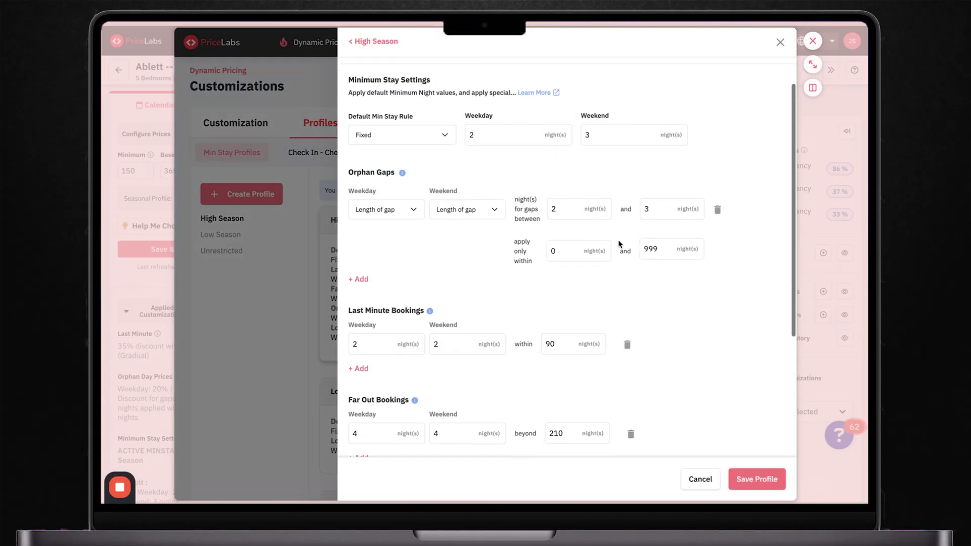
scroll(619, 244, "down", 2)
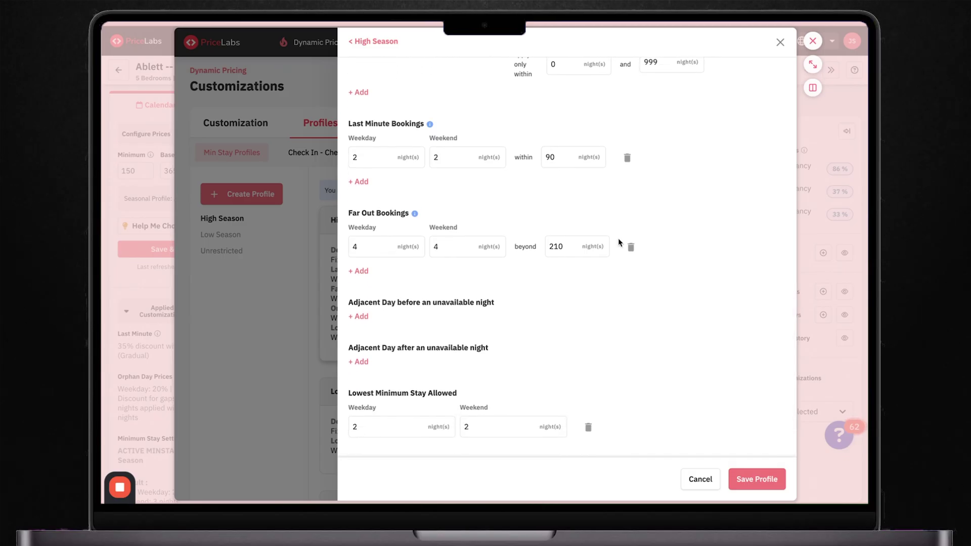
left_click(781, 45)
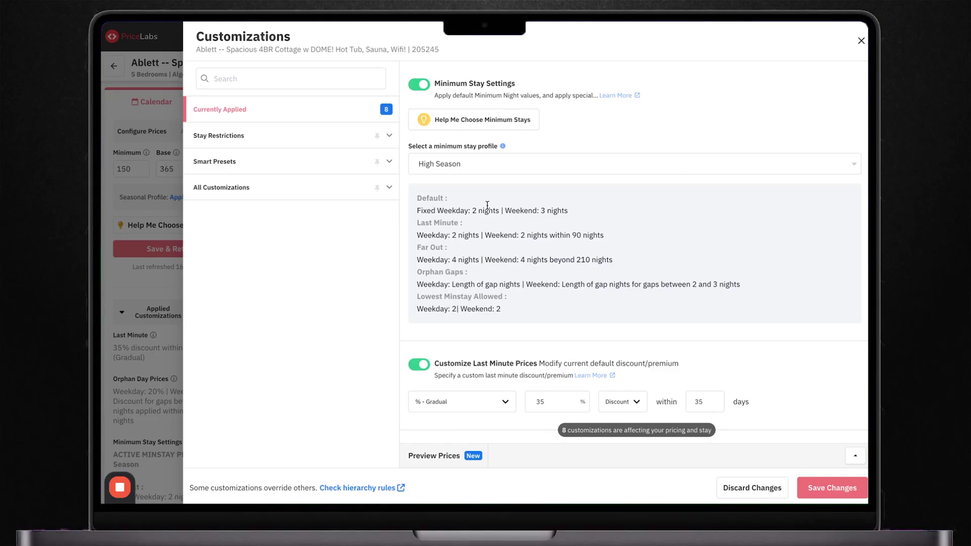
- Examine the adjustment types and the discount or premium choices in the listing's Last Minute Prices customization
left_click(377, 188)
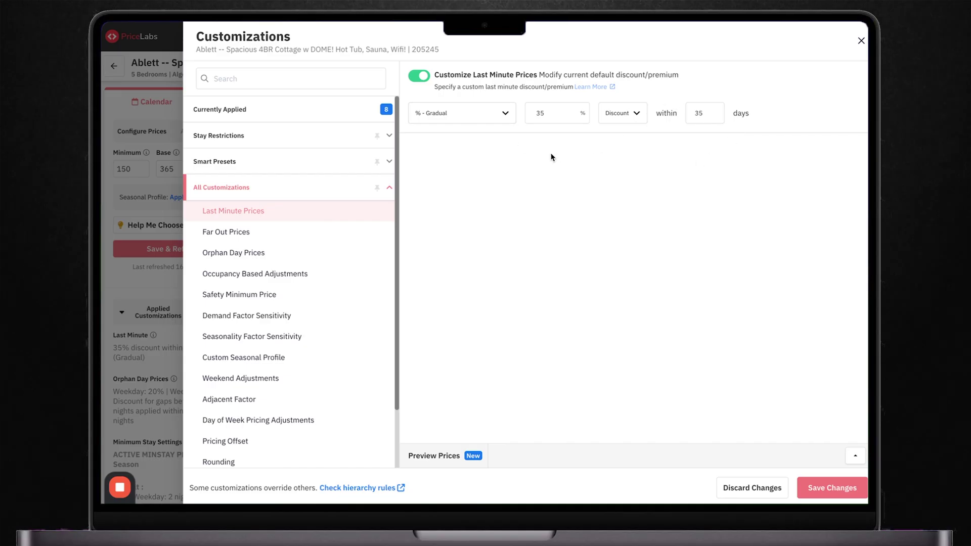
left_click(510, 120)
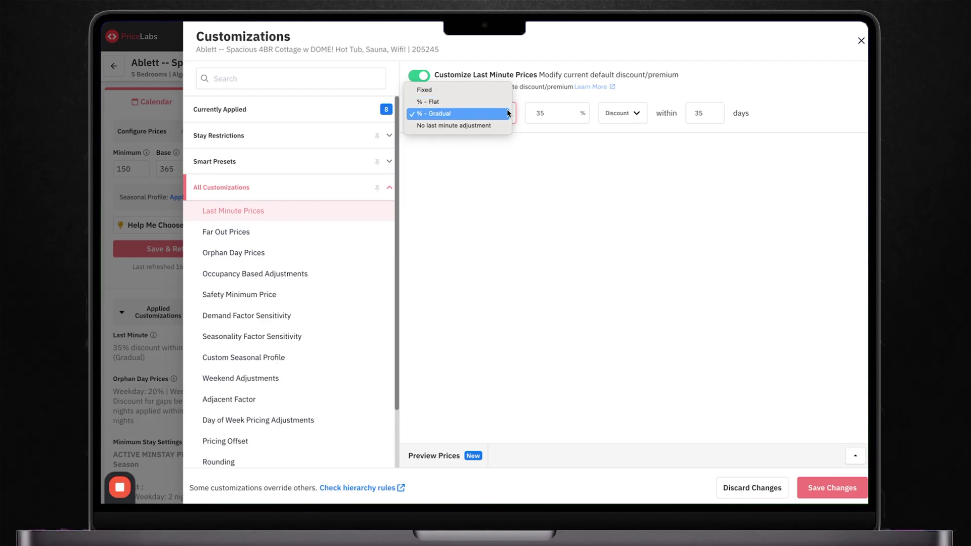
left_click(629, 117)
left_click(627, 114)
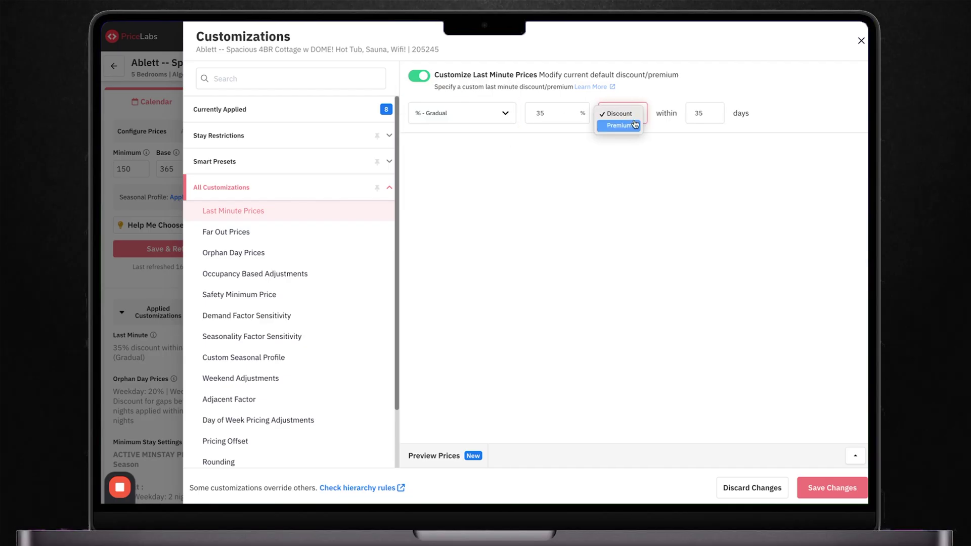
left_click(665, 99)
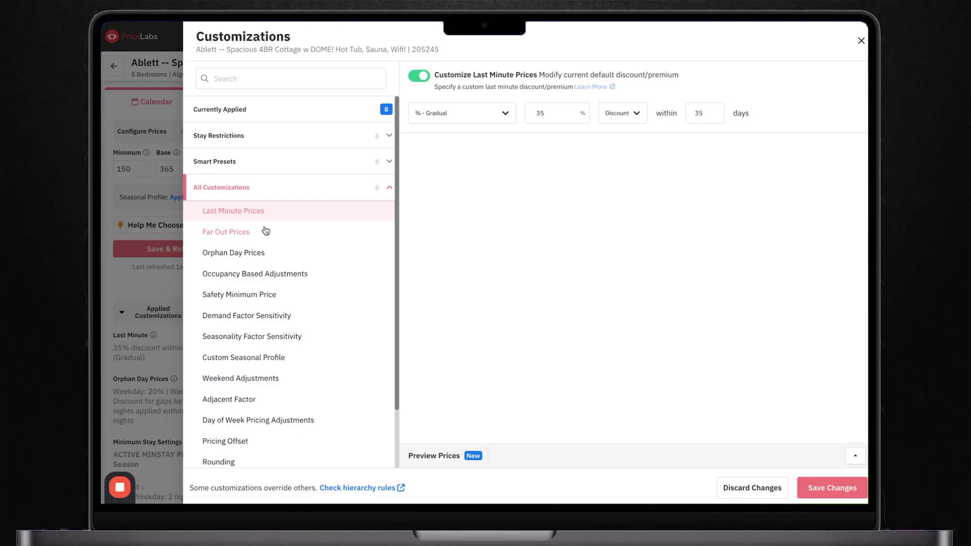
- Review the listing's Far Out Prices, Orphan Day Prices and Day of Week Pricing Adjustments settings, including the orphan day discount or premium choices
left_click(266, 231)
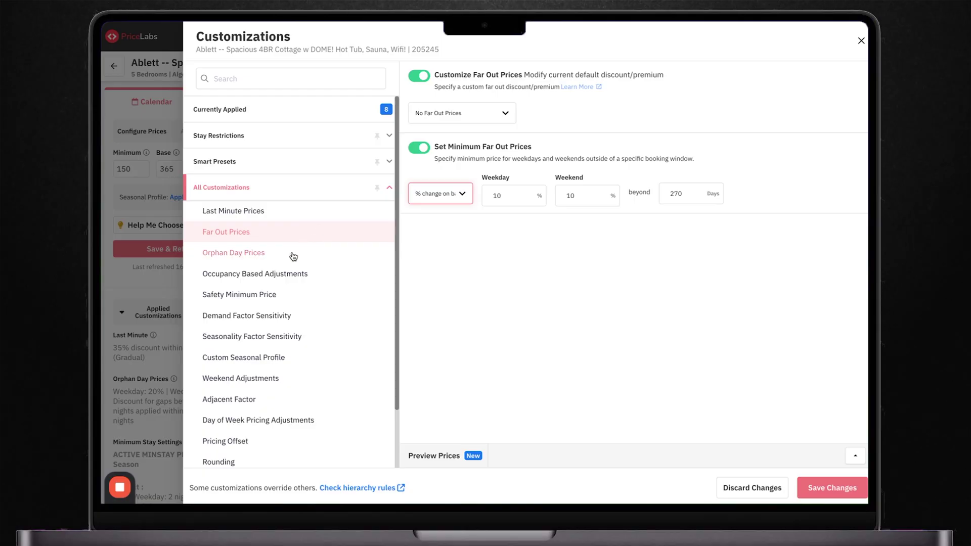
left_click(293, 256)
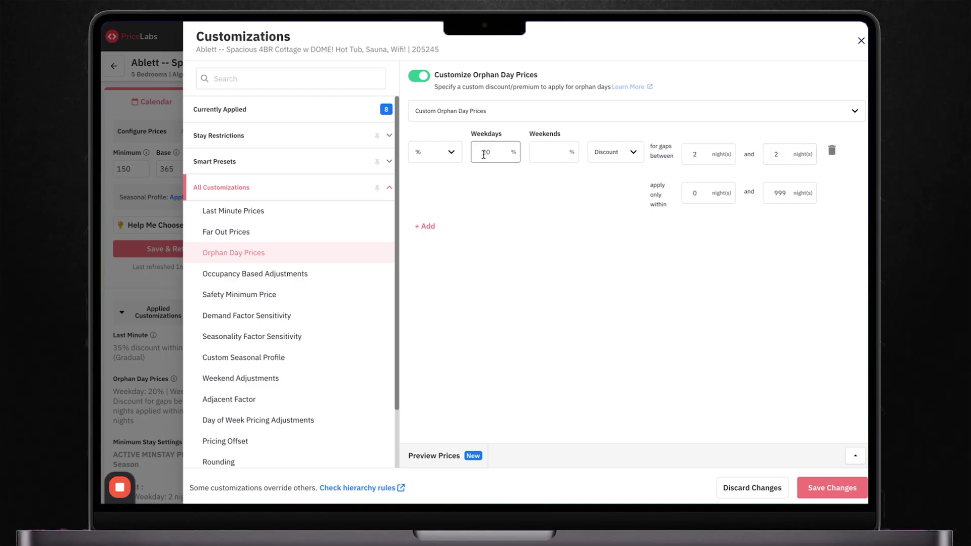
left_click(631, 158)
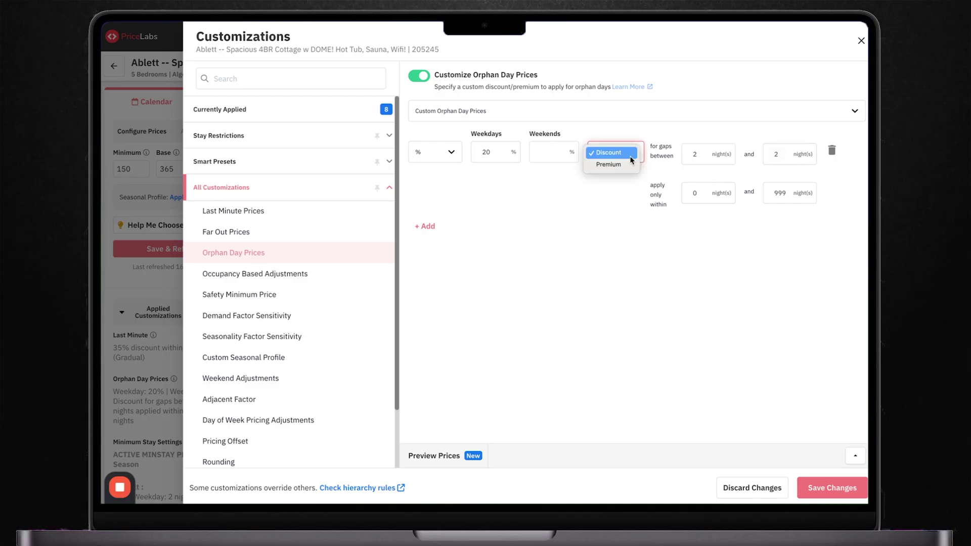
left_click(648, 138)
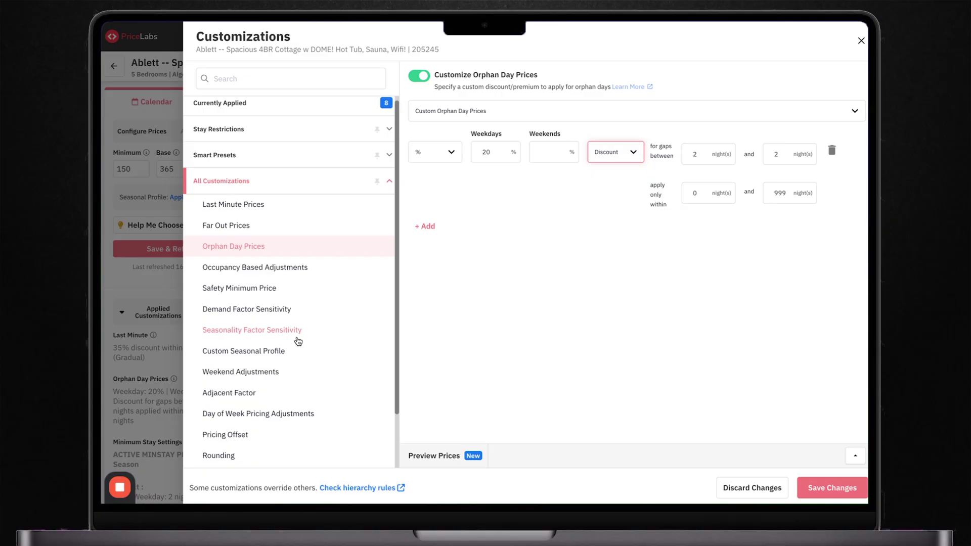
scroll(297, 341, "down", 1)
left_click(298, 410)
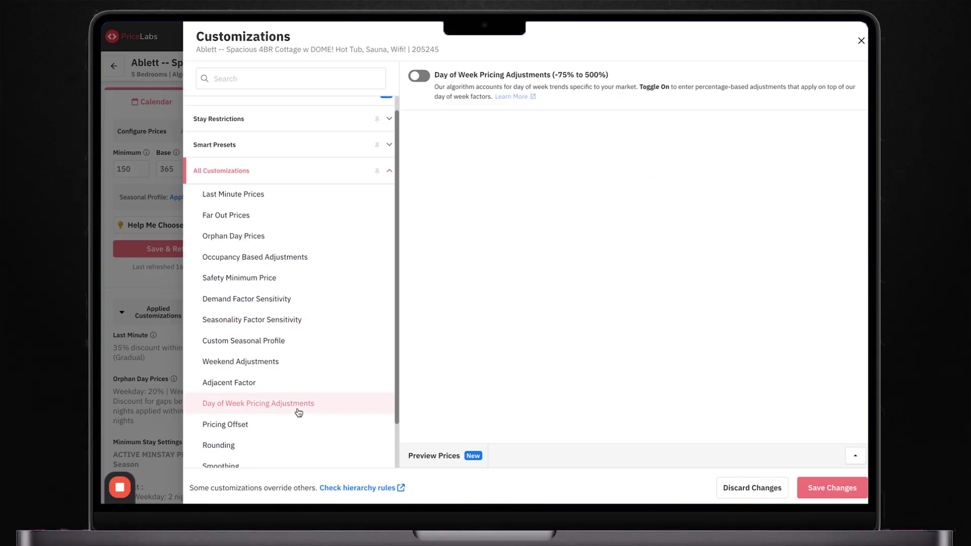
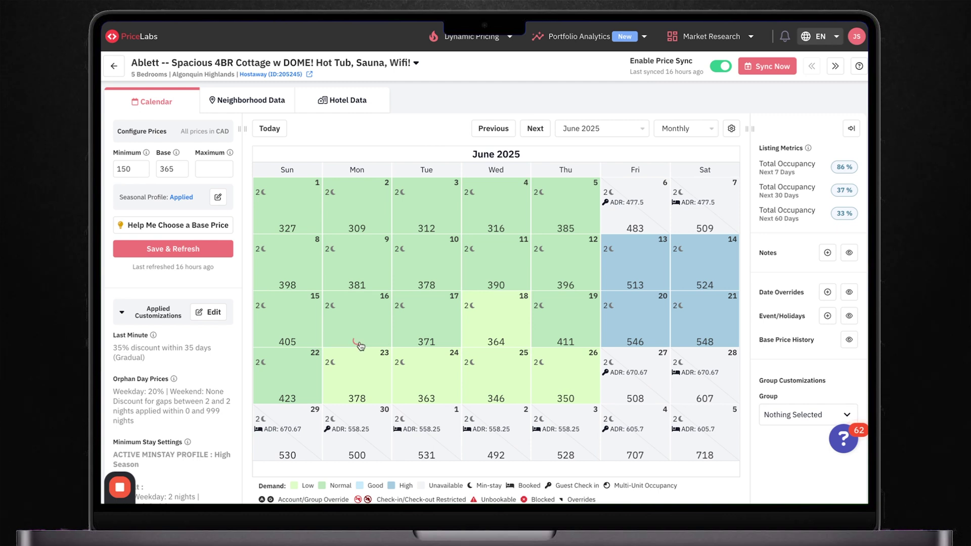
- Compare the price breakdowns for 9 June and 14 June 2025 in the listing's calendar
mouse_move(360, 346)
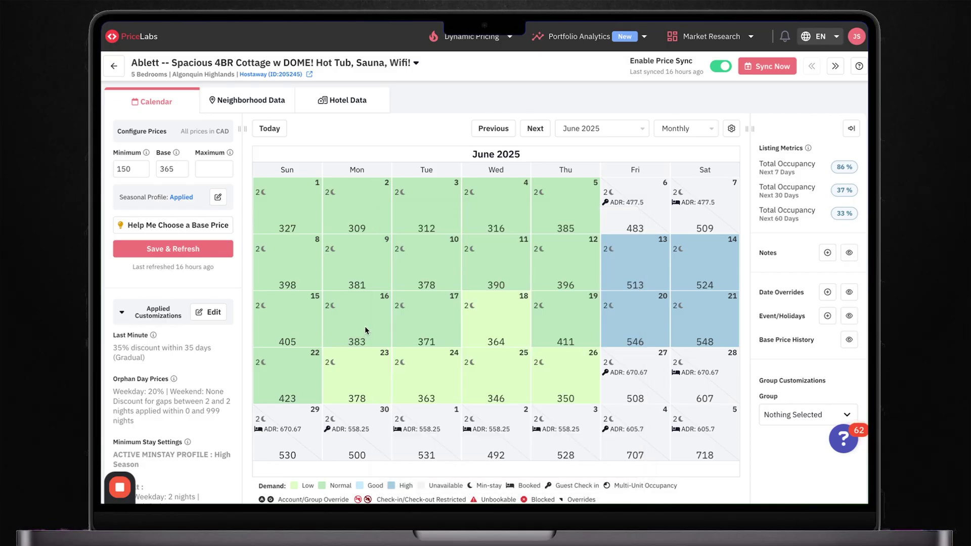
mouse_move(366, 286)
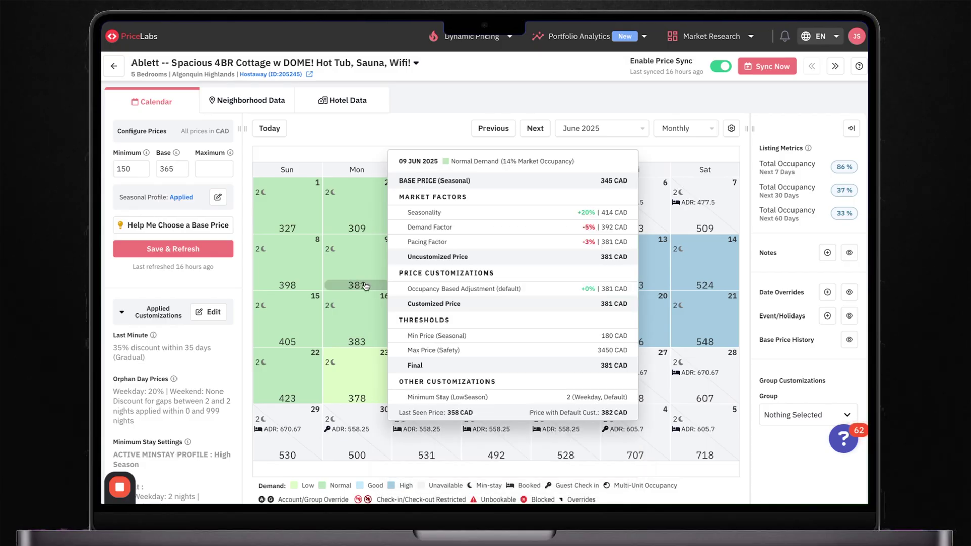
mouse_move(428, 344)
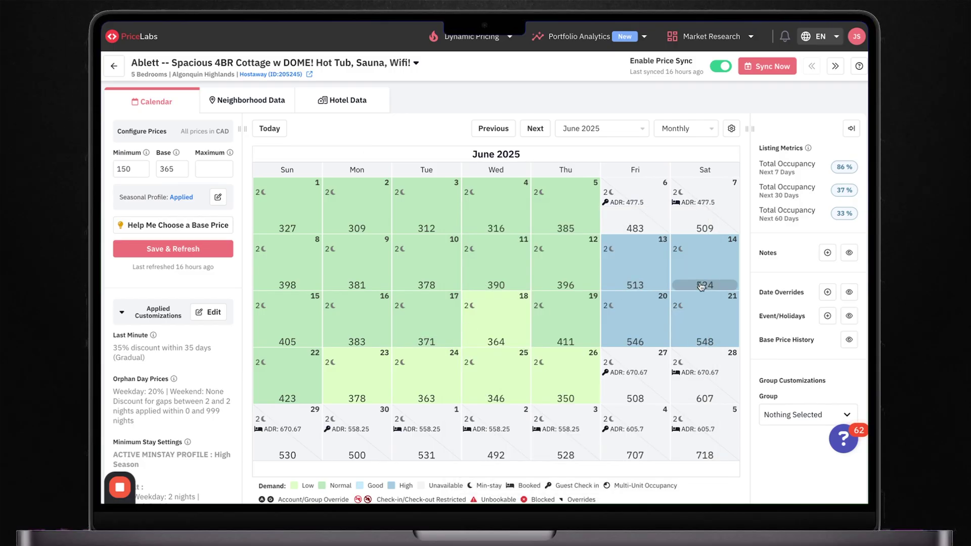
mouse_move(719, 286)
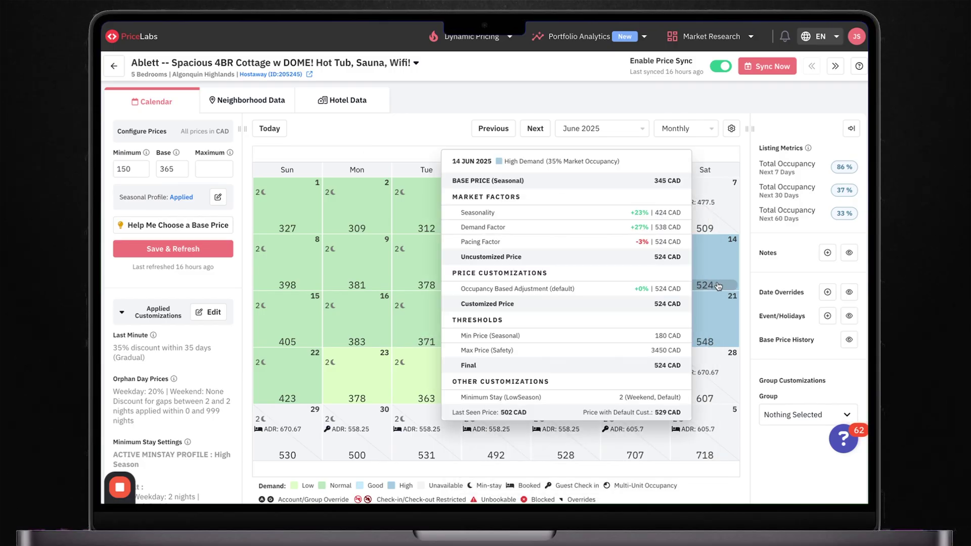
- Review daily prices and demand in the January and February 2026 calendars, including the price breakdown for 20 February
left_click(538, 129)
left_click(538, 129)
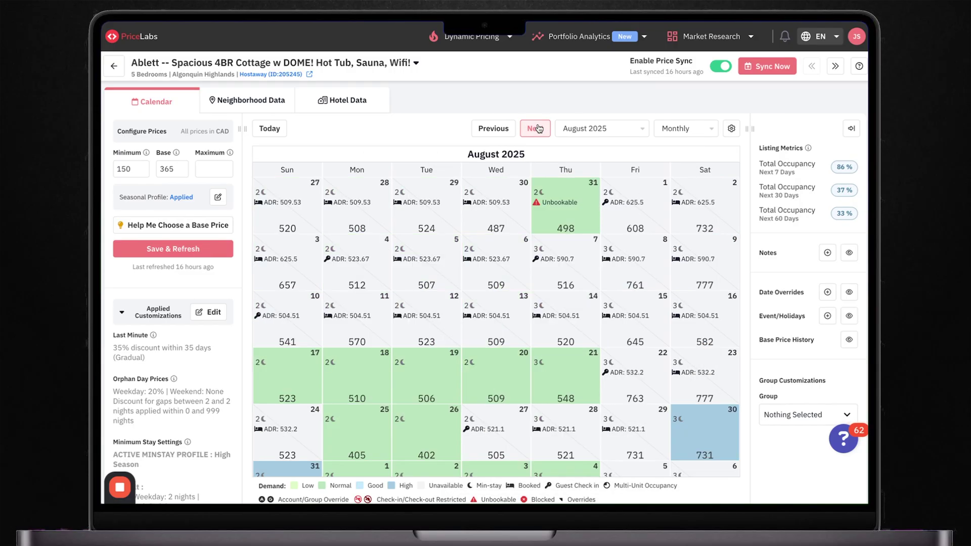
left_click(538, 129)
left_click(538, 128)
left_click(538, 129)
left_click(538, 128)
left_click(538, 129)
mouse_move(638, 345)
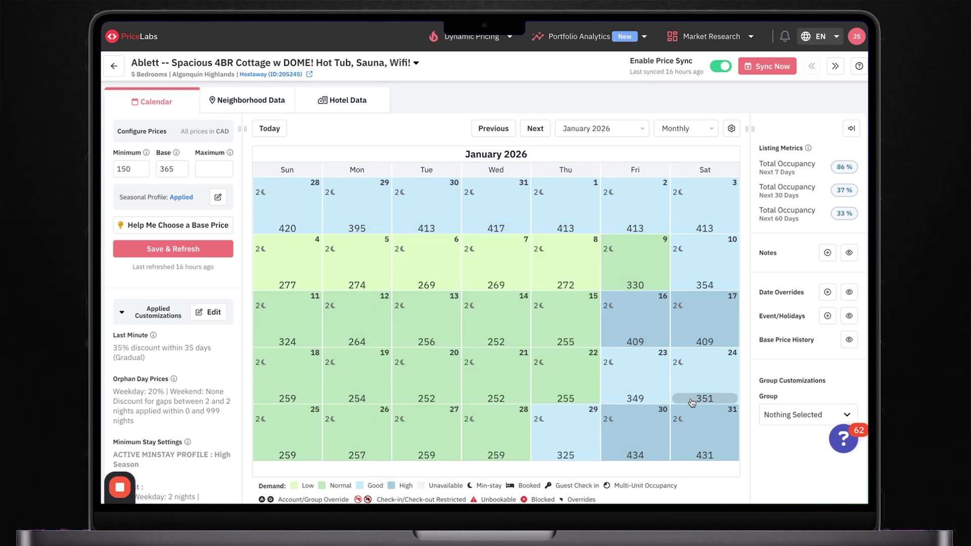
mouse_move(696, 400)
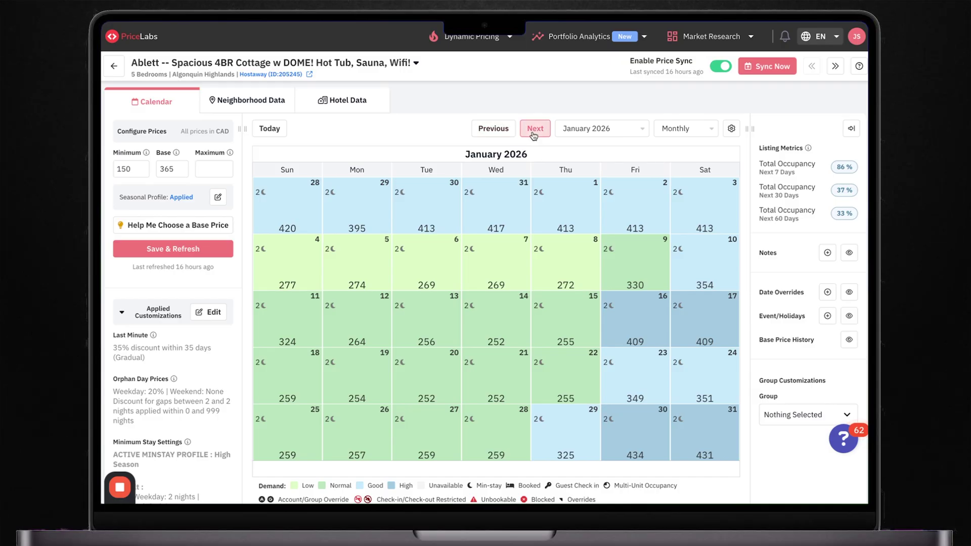
left_click(533, 135)
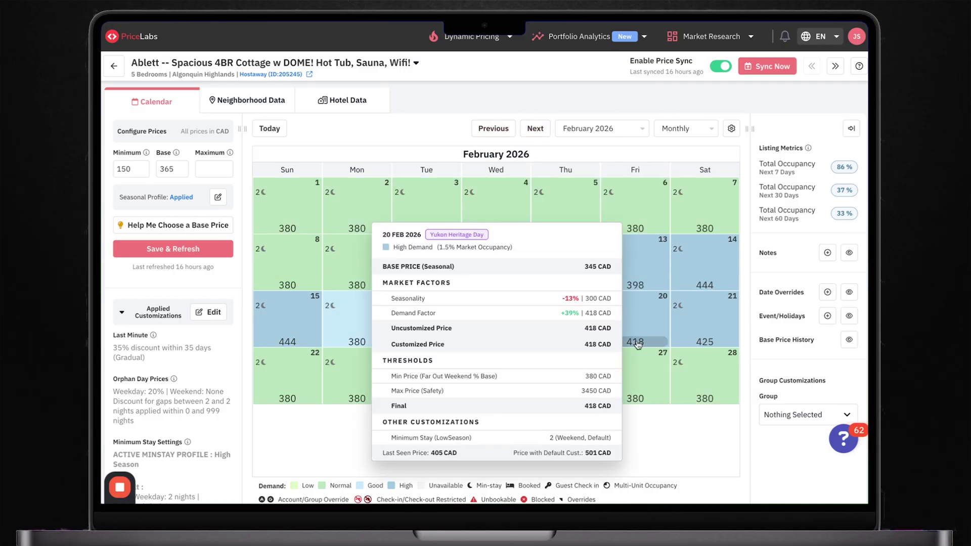
mouse_move(703, 349)
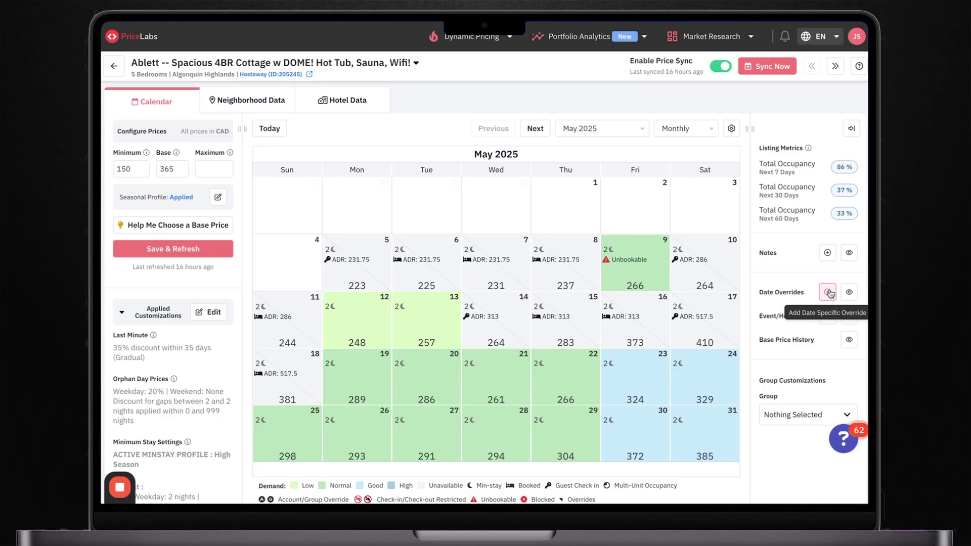
- Open a new date-specific override for the listing and examine the final, minimum and maximum price type choices
left_click(828, 293)
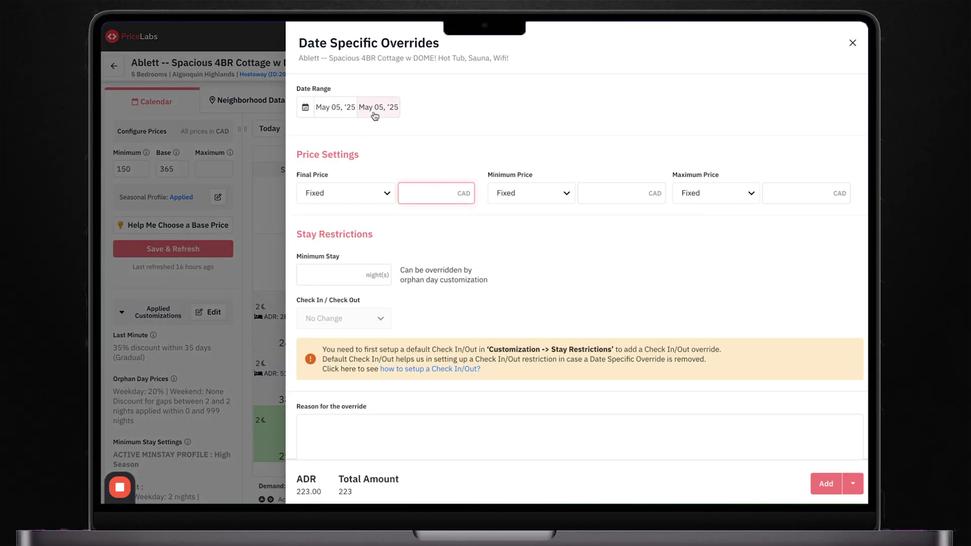
left_click(377, 198)
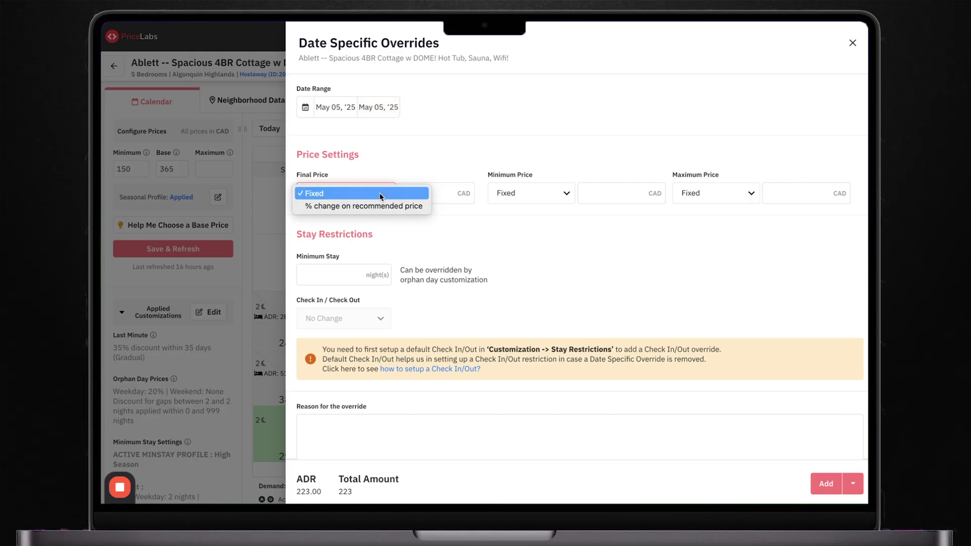
left_click(475, 169)
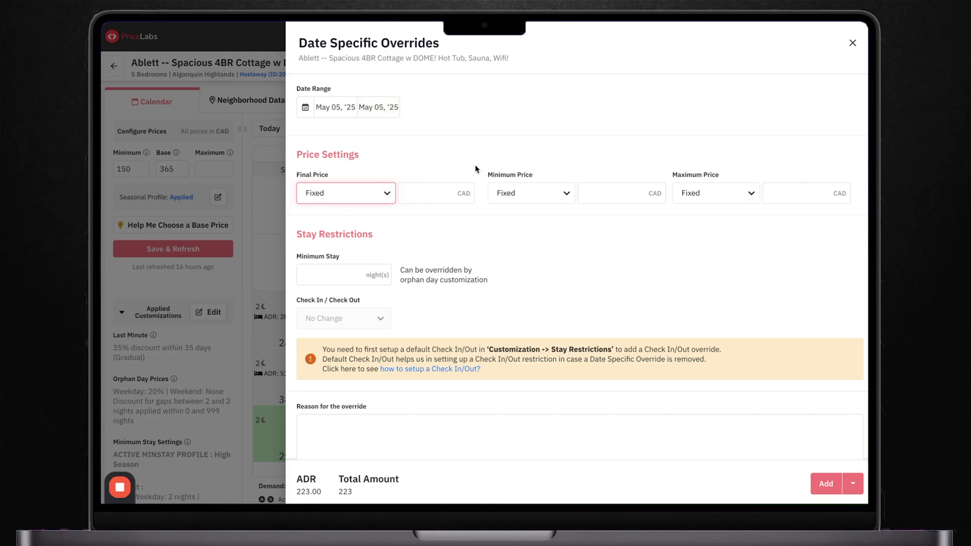
left_click(532, 198)
left_click(696, 189)
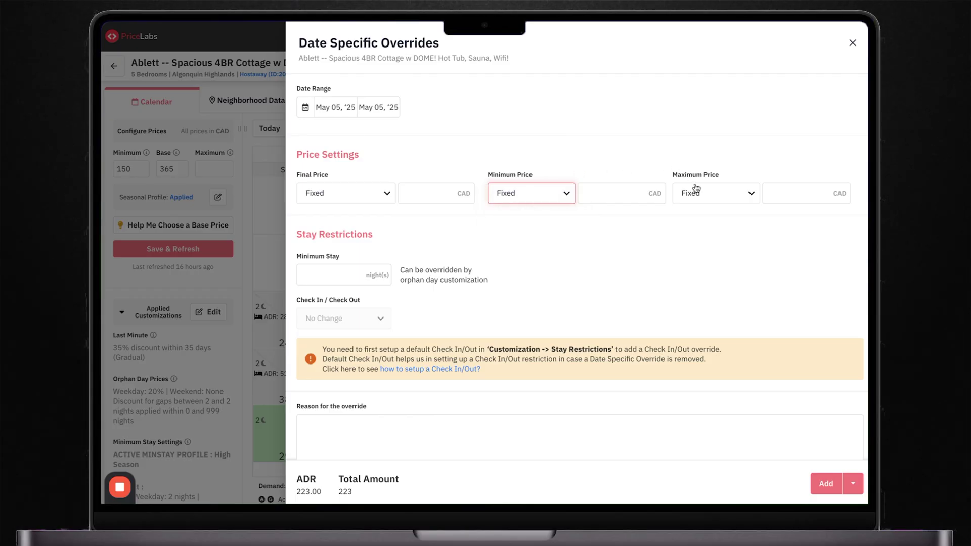
left_click(697, 188)
left_click(700, 196)
- Open the listing's customizations and review the applied settings from Minimum Stay Settings through Occupancy Based Adjustments
scroll(688, 170, "down", 2)
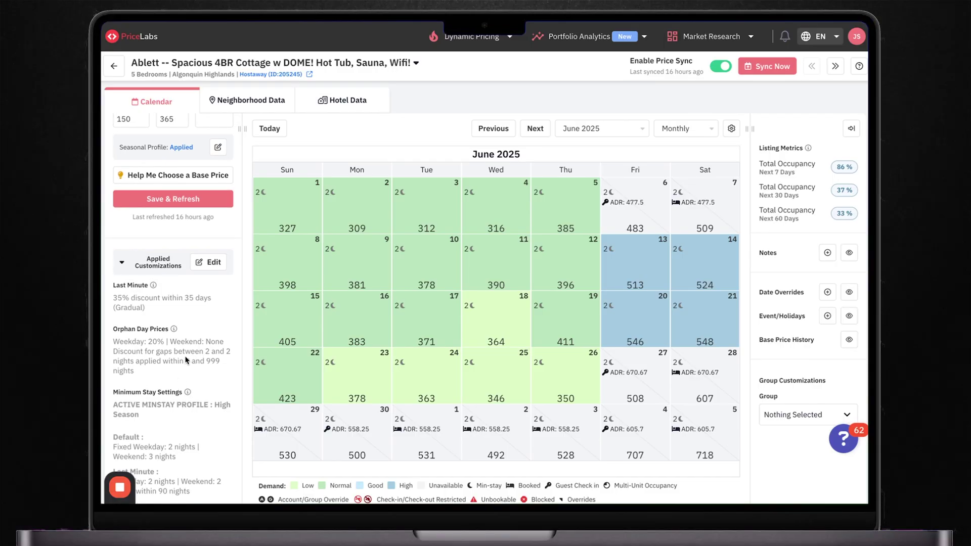
left_click(214, 262)
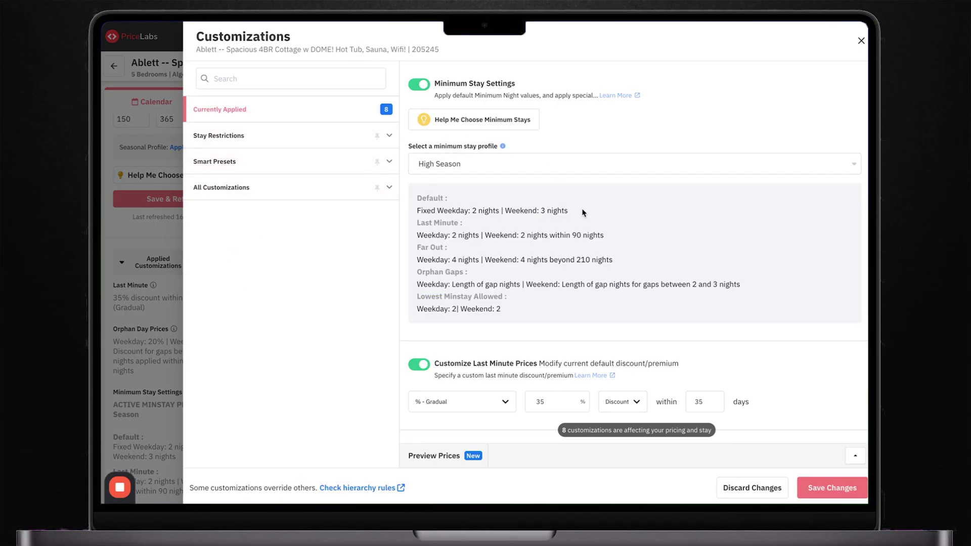
scroll(583, 213, "down", 3)
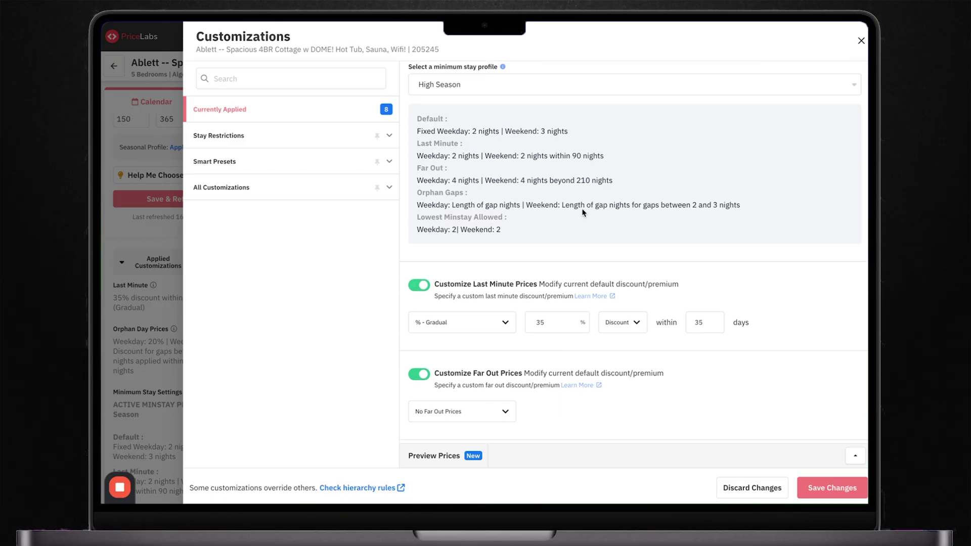
scroll(583, 213, "down", 3)
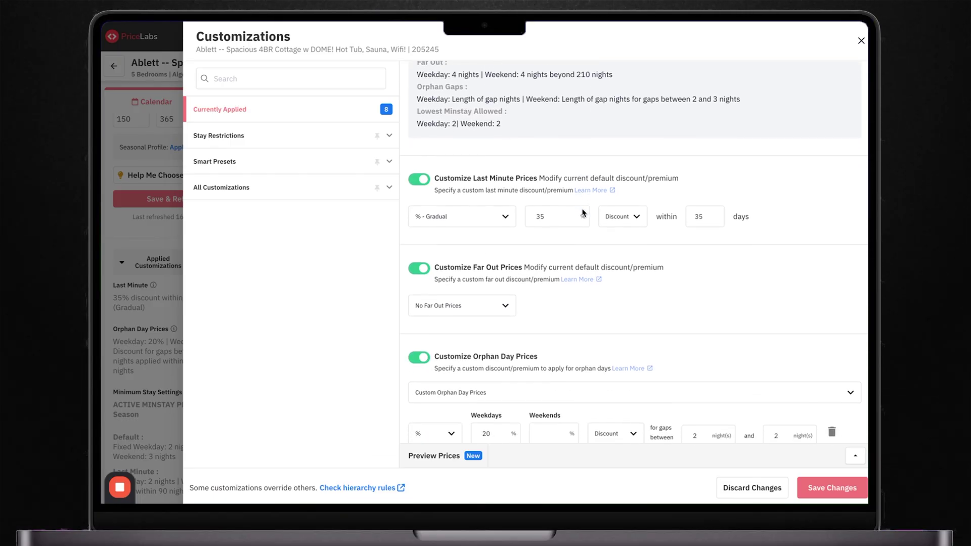
scroll(583, 213, "down", 3)
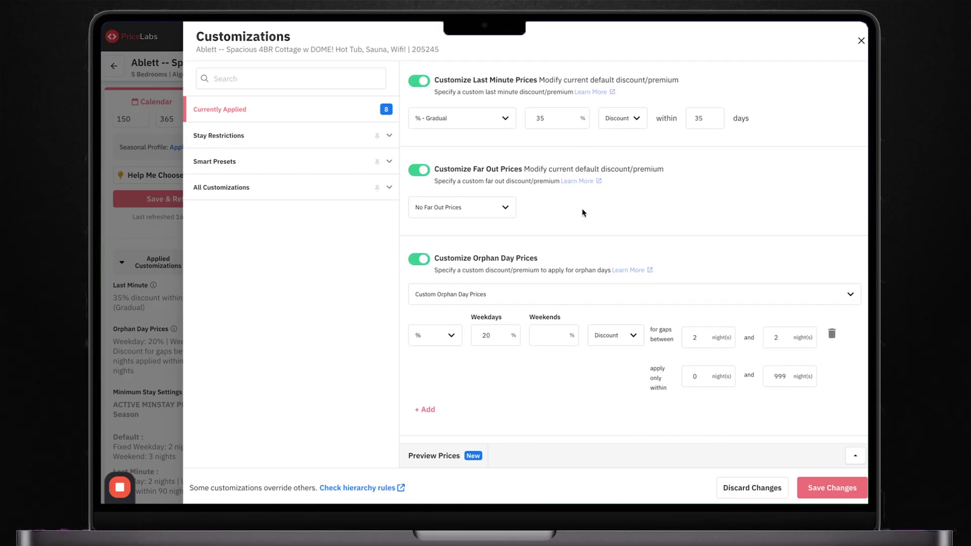
scroll(584, 212, "down", 3)
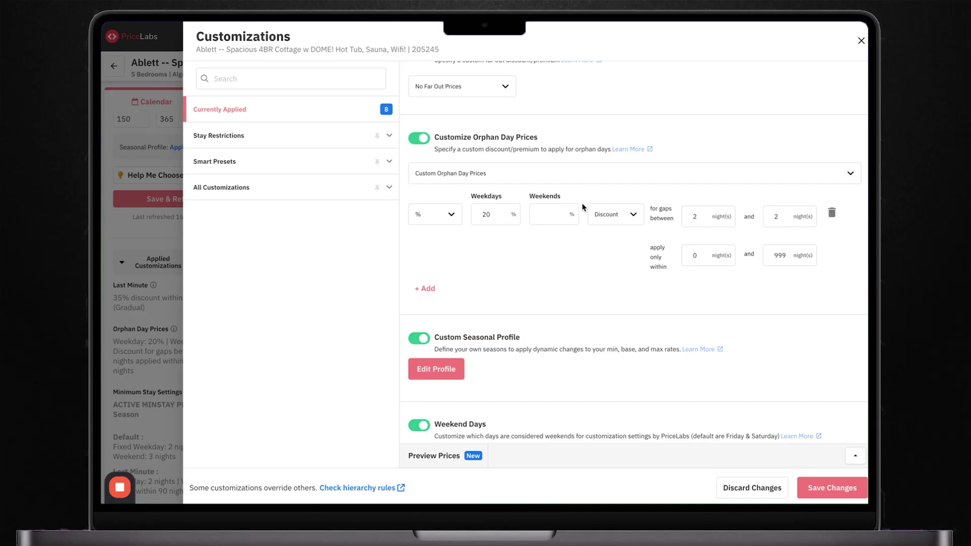
scroll(583, 207, "down", 3)
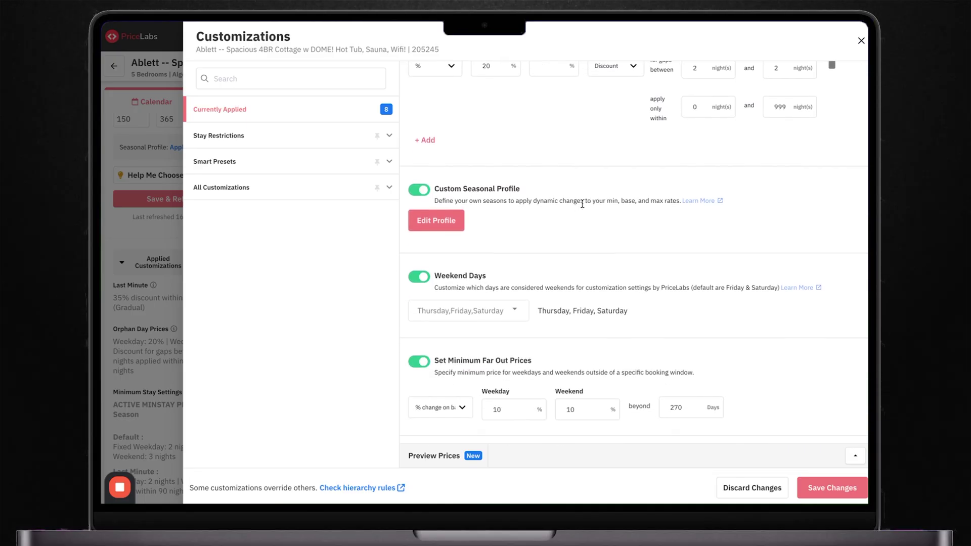
scroll(582, 204, "down", 2)
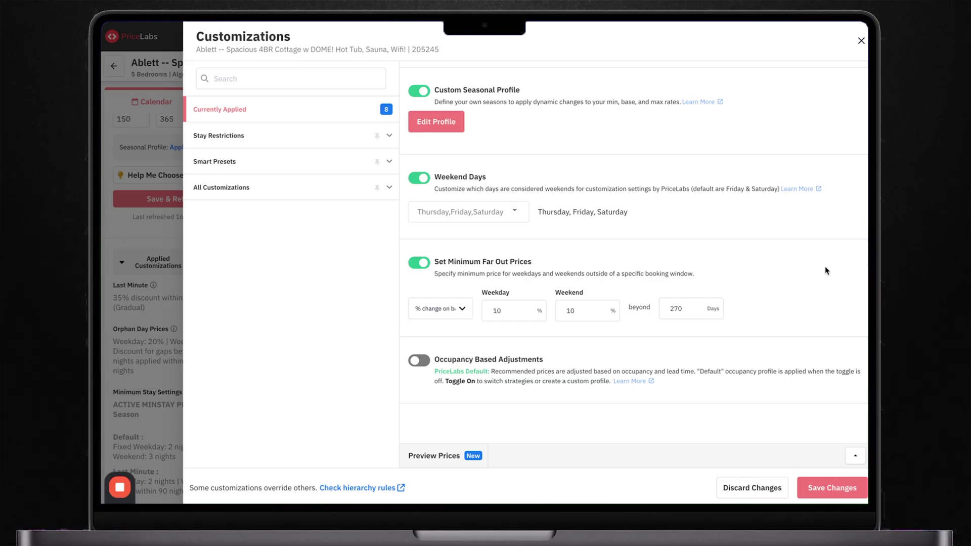
- Go over the currently applied customizations once more, including last-minute, orphan day, seasonal profile, weekend days and minimum far-out price settings
scroll(825, 266, "up", 5)
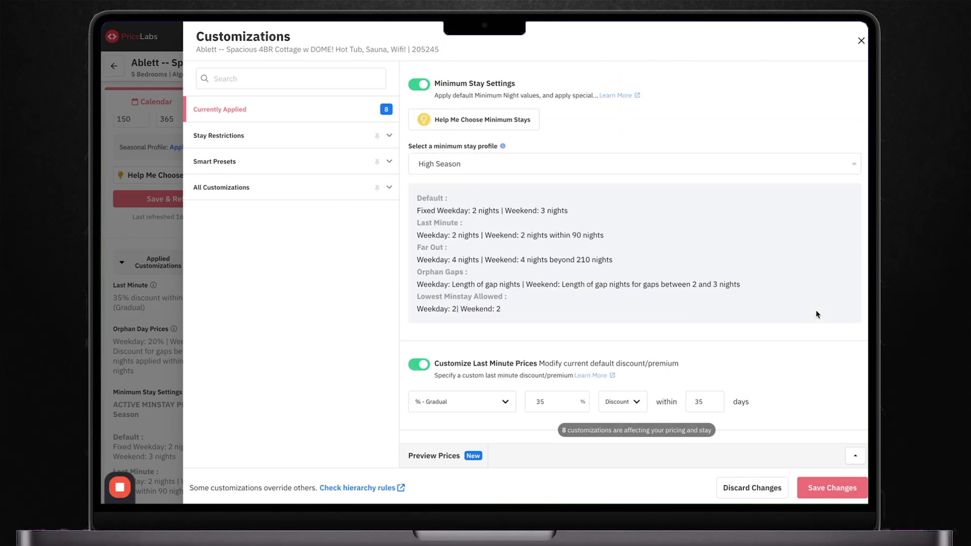
scroll(816, 314, "down", 3)
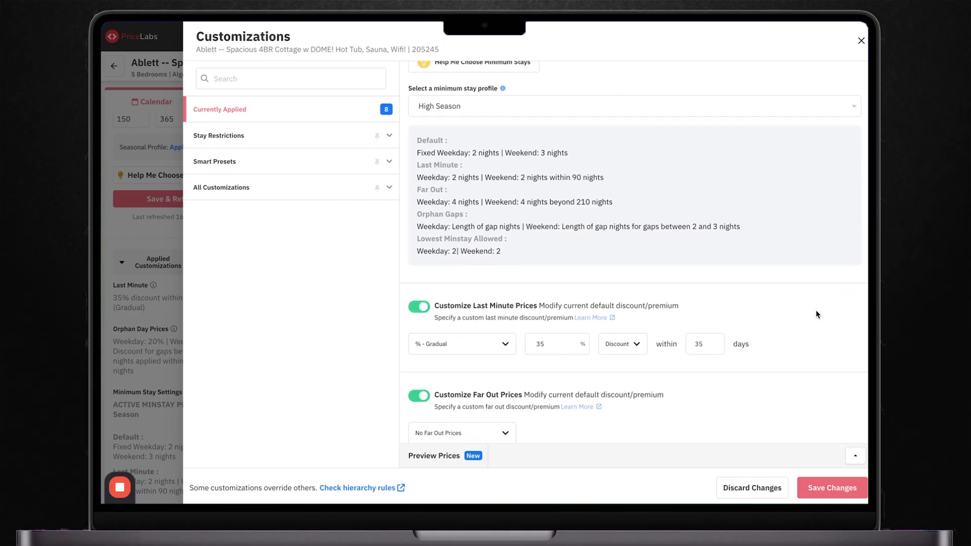
scroll(816, 314, "down", 3)
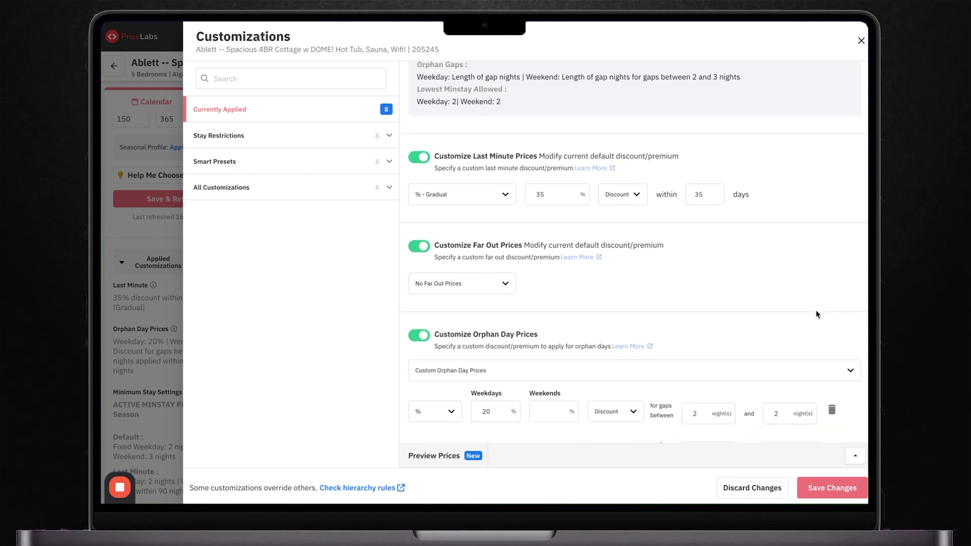
scroll(816, 314, "down", 3)
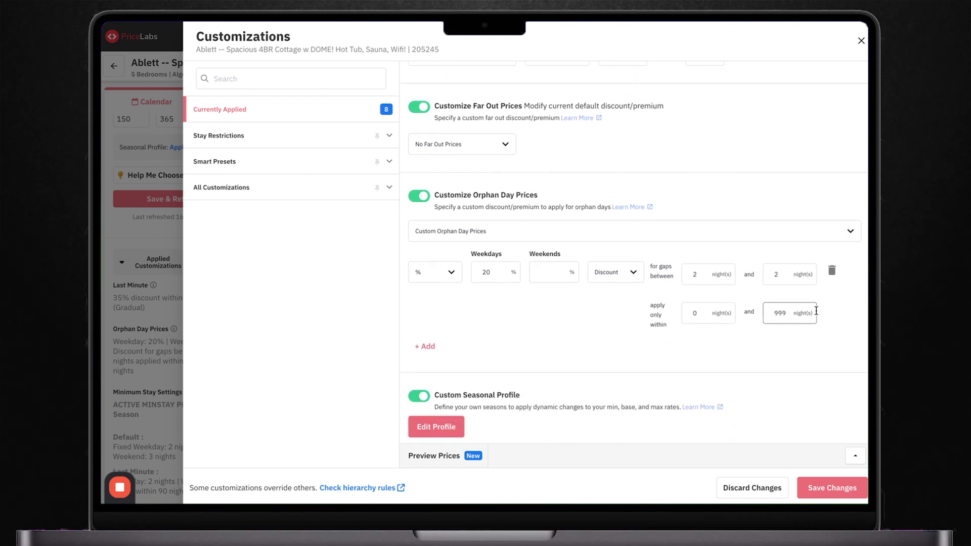
scroll(816, 311, "down", 3)
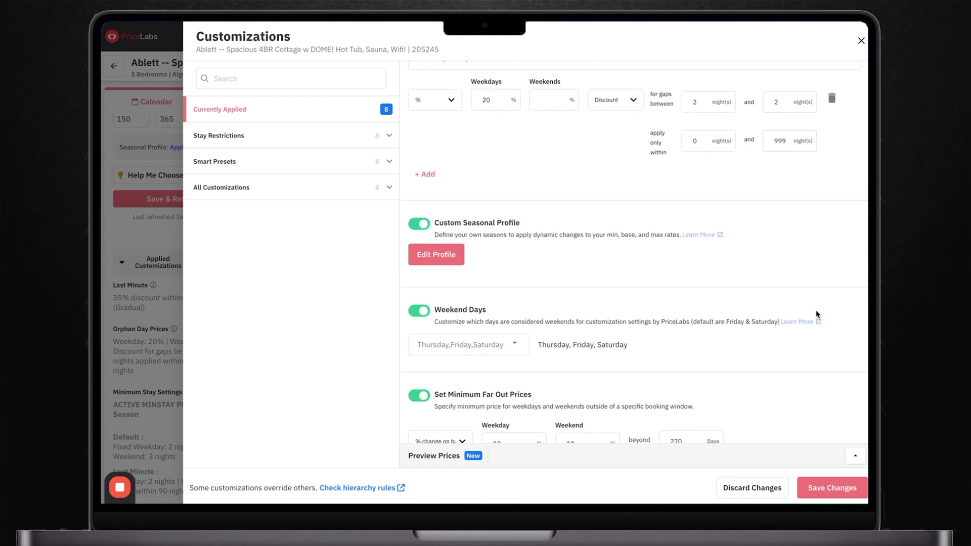
scroll(815, 313, "down", 3)
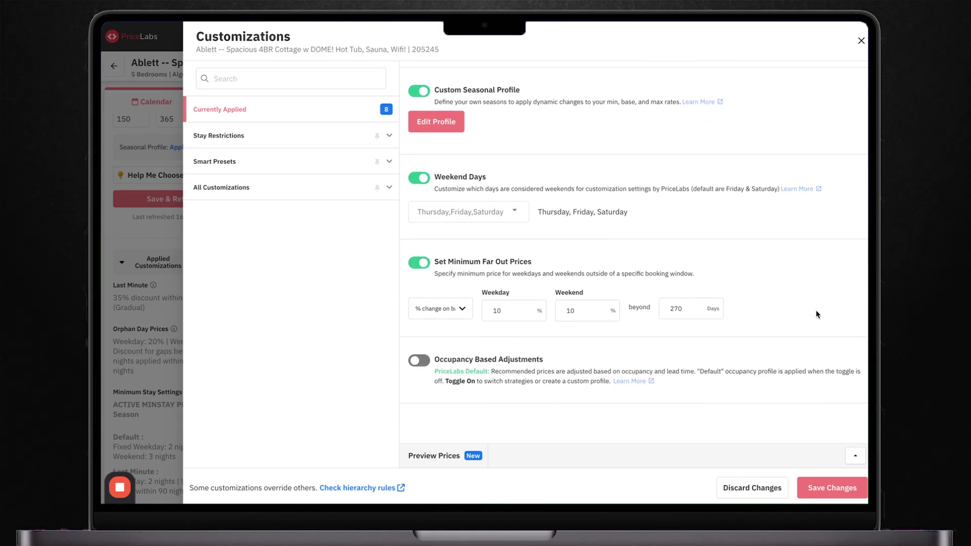
scroll(816, 314, "up", 10)
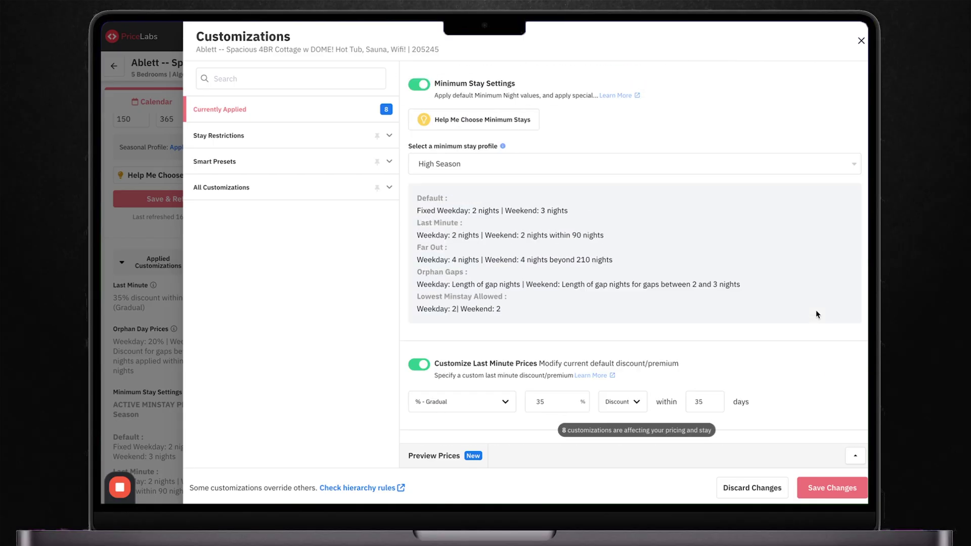
- View the available minimum-stay profiles without changing the selection, and examine the listing's applied customizations summary beside the June 2025 calendar
left_click(585, 171)
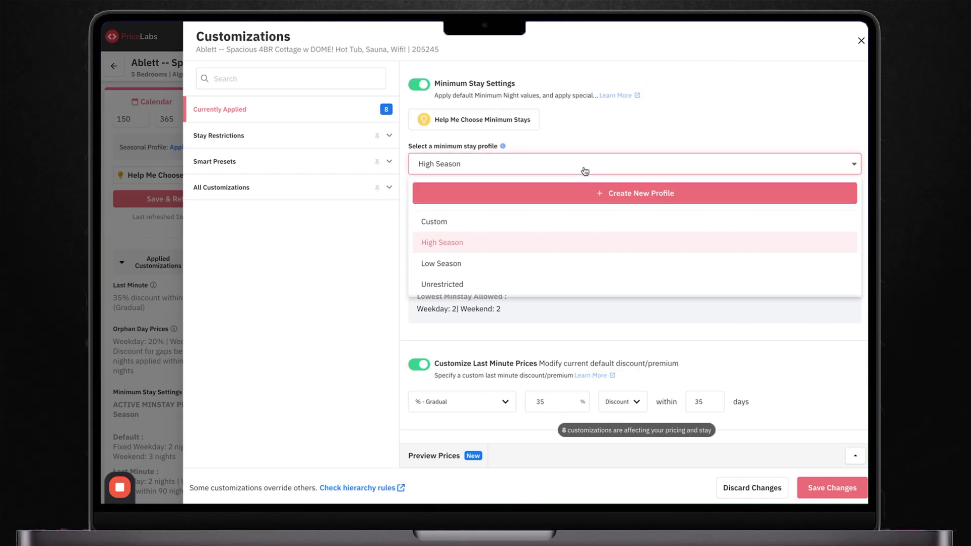
left_click(859, 42)
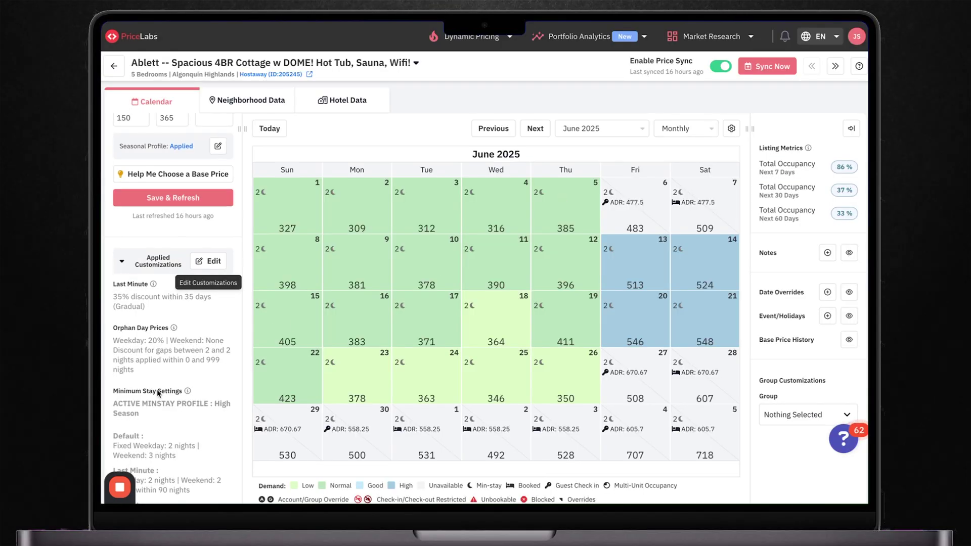
scroll(157, 389, "down", 3)
scroll(157, 389, "down", 1)
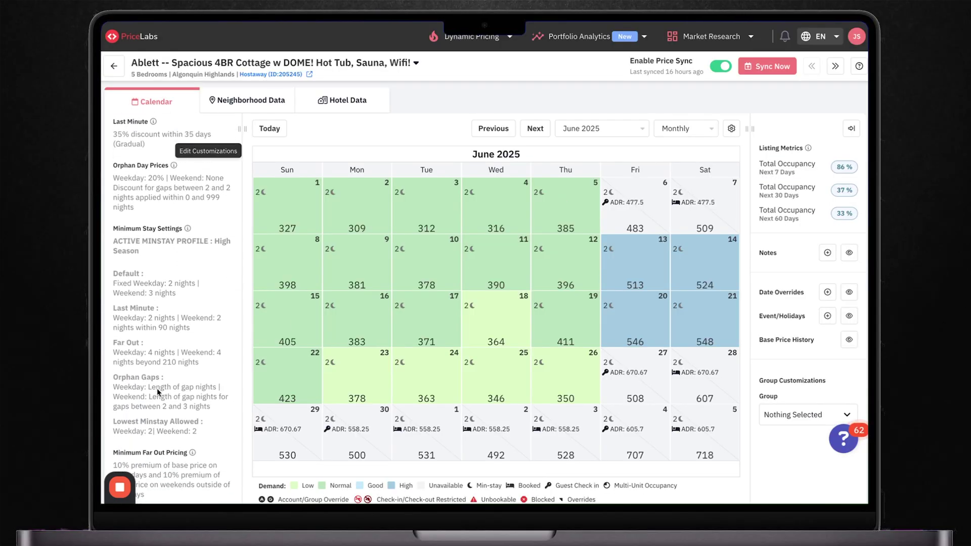